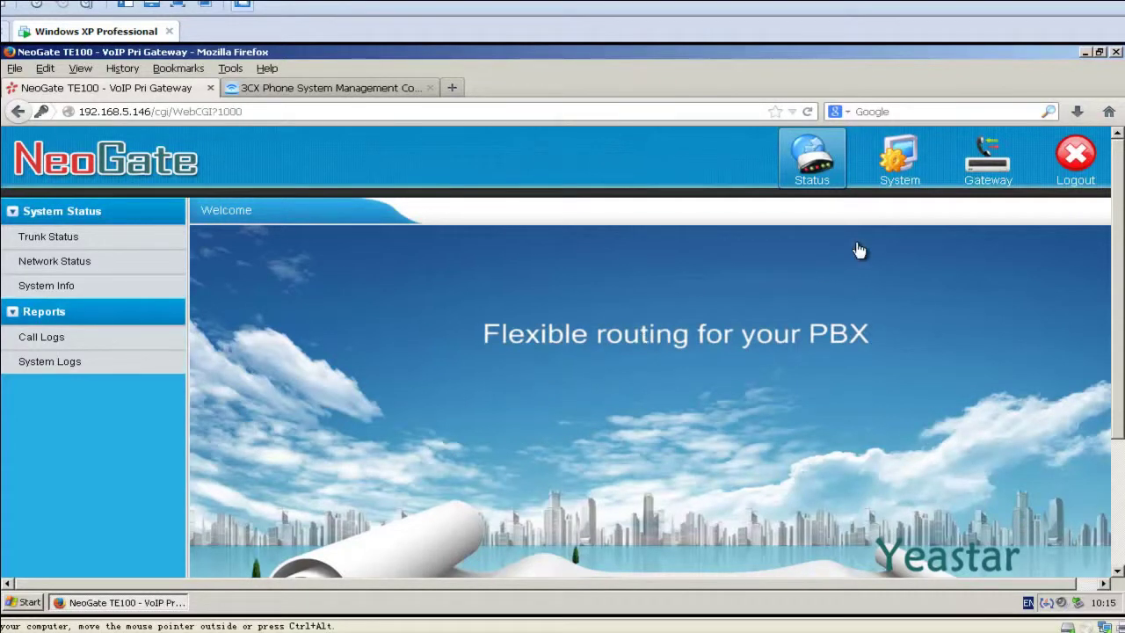
Step: Open the Gateway section's VoIP Trunks list, showing existing accounts Account1 and Account2
left_click(964, 183)
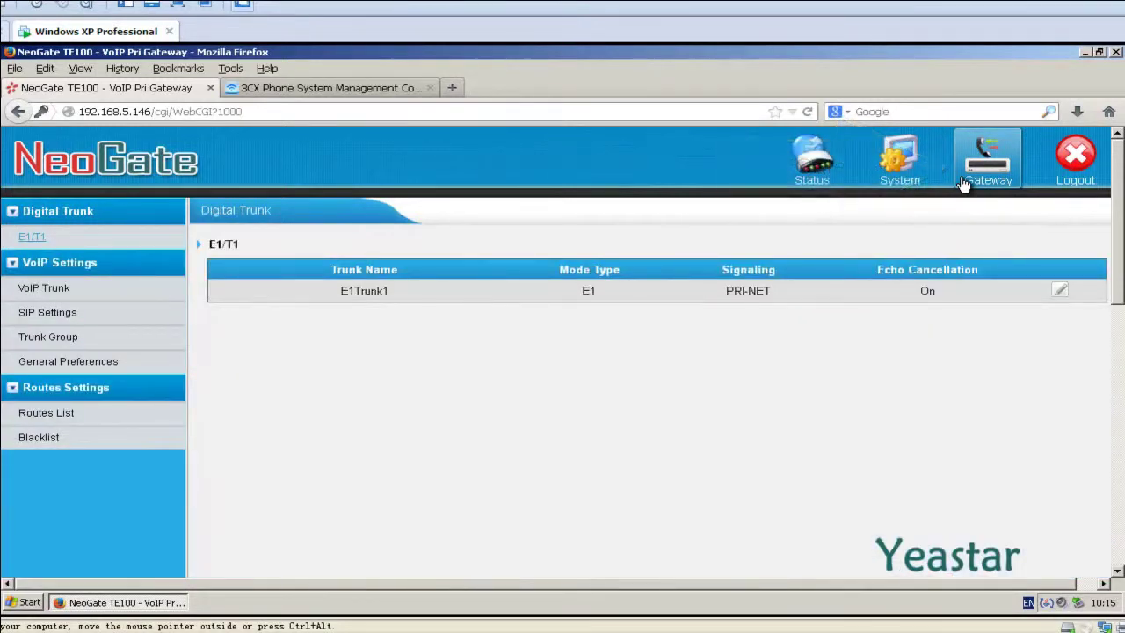
left_click(60, 301)
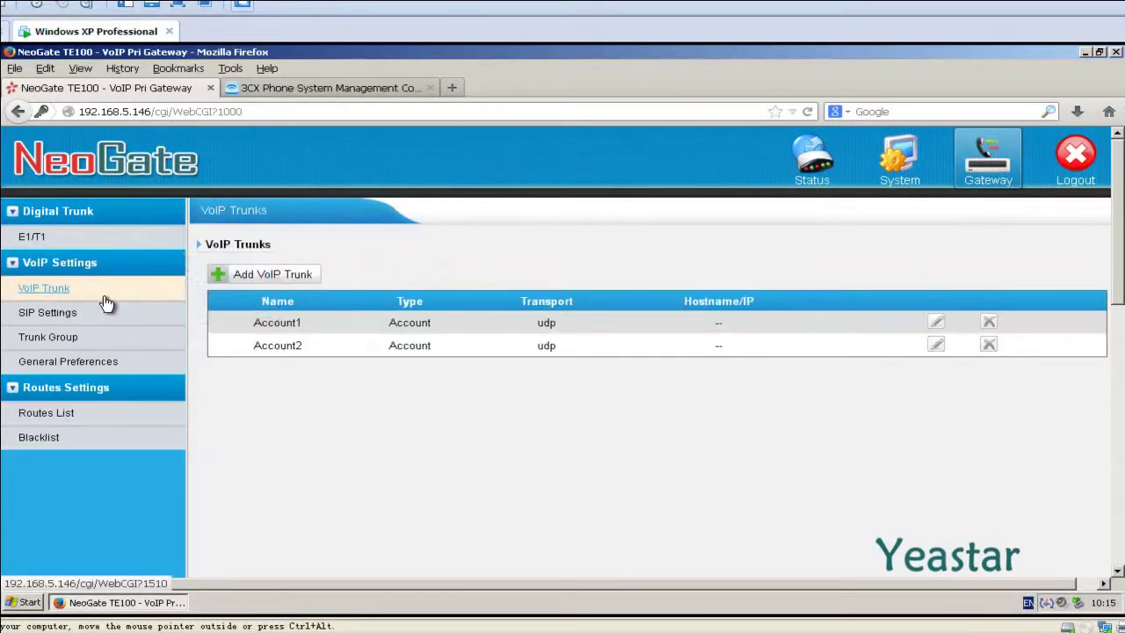
Step: Add and save Service Provider trunk '3CX' at 192.168.5.225, keeping port 5060
left_click(221, 279)
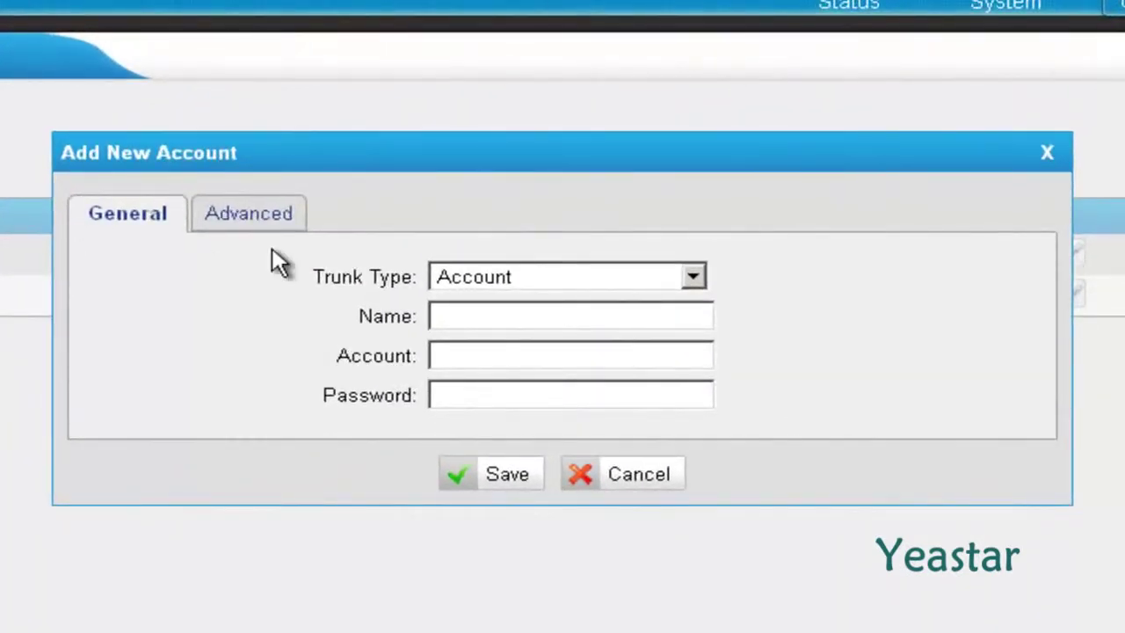
left_click(693, 277)
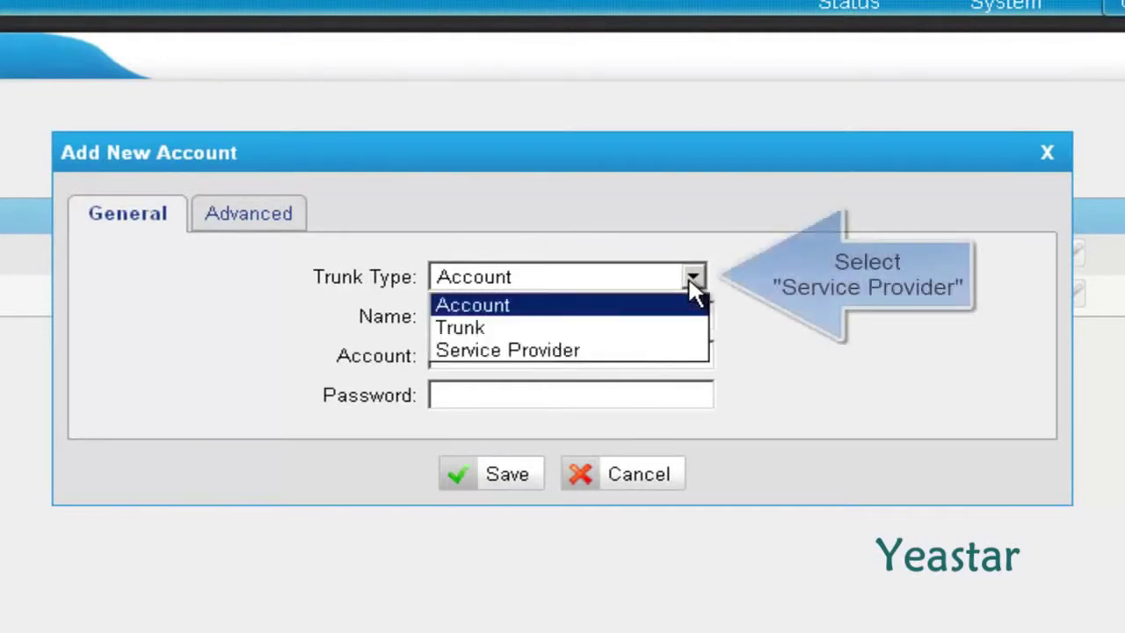
left_click(673, 351)
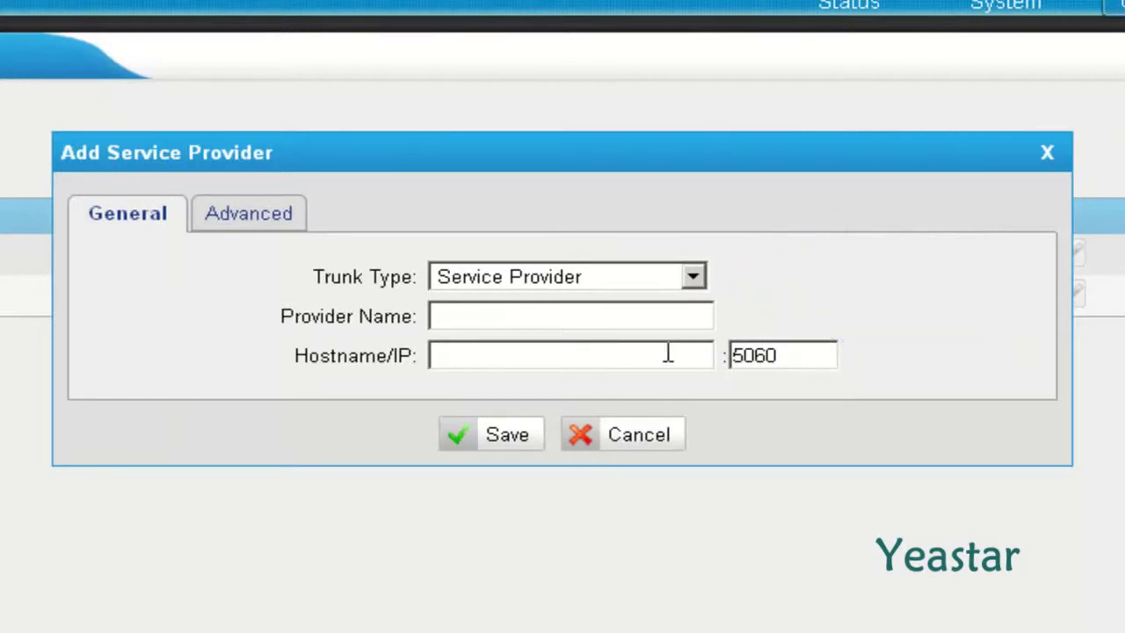
left_click(620, 317)
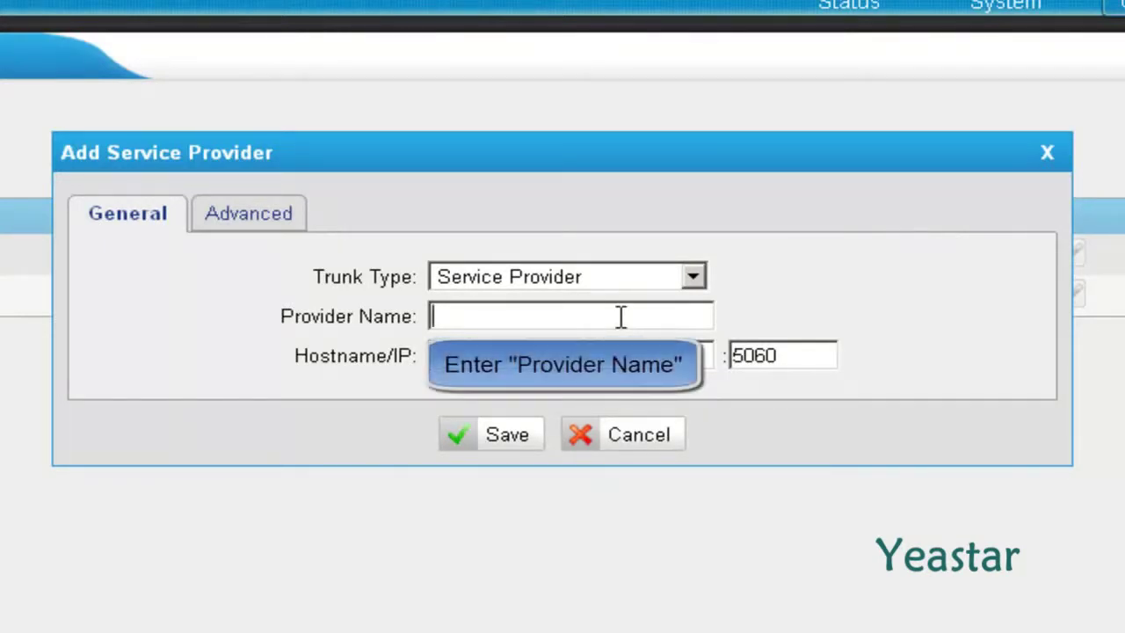
type("3CX")
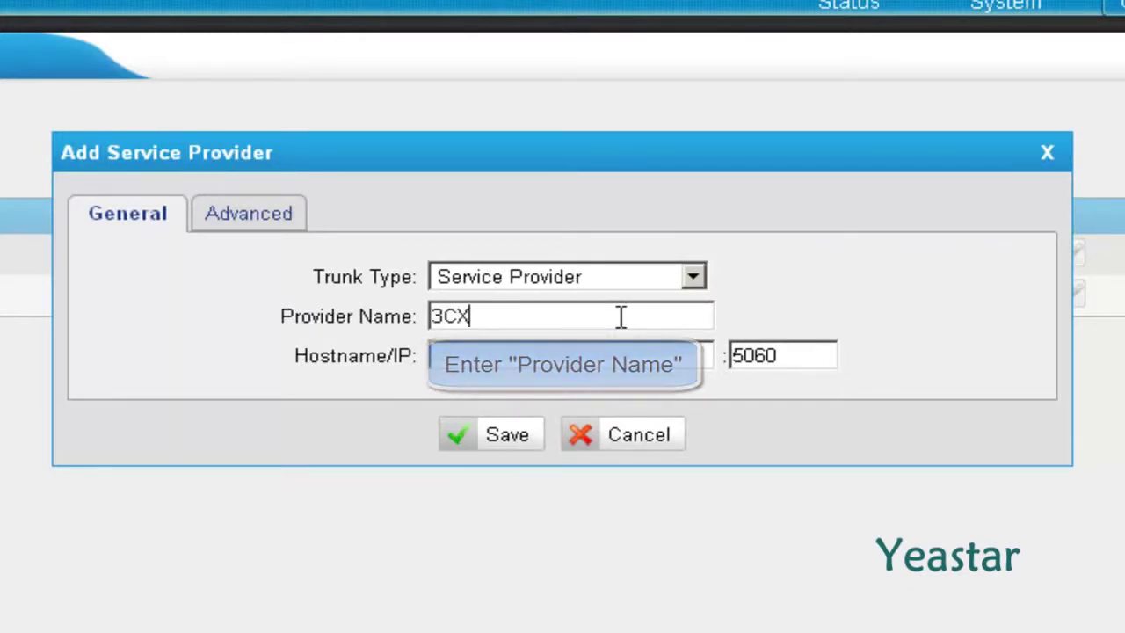
key("Tab")
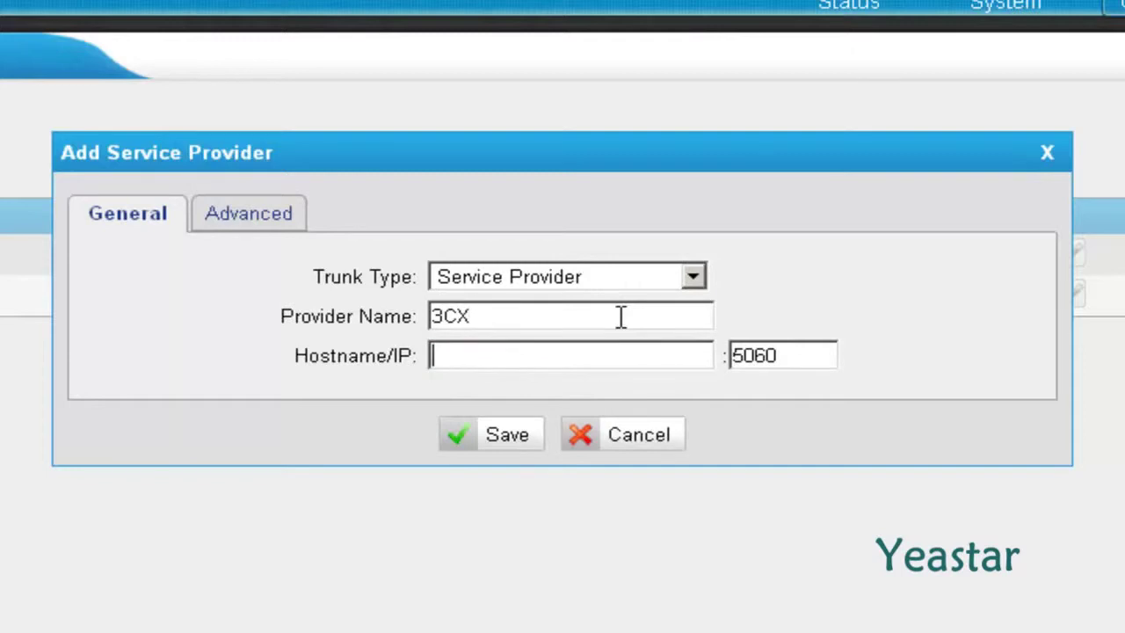
type("19")
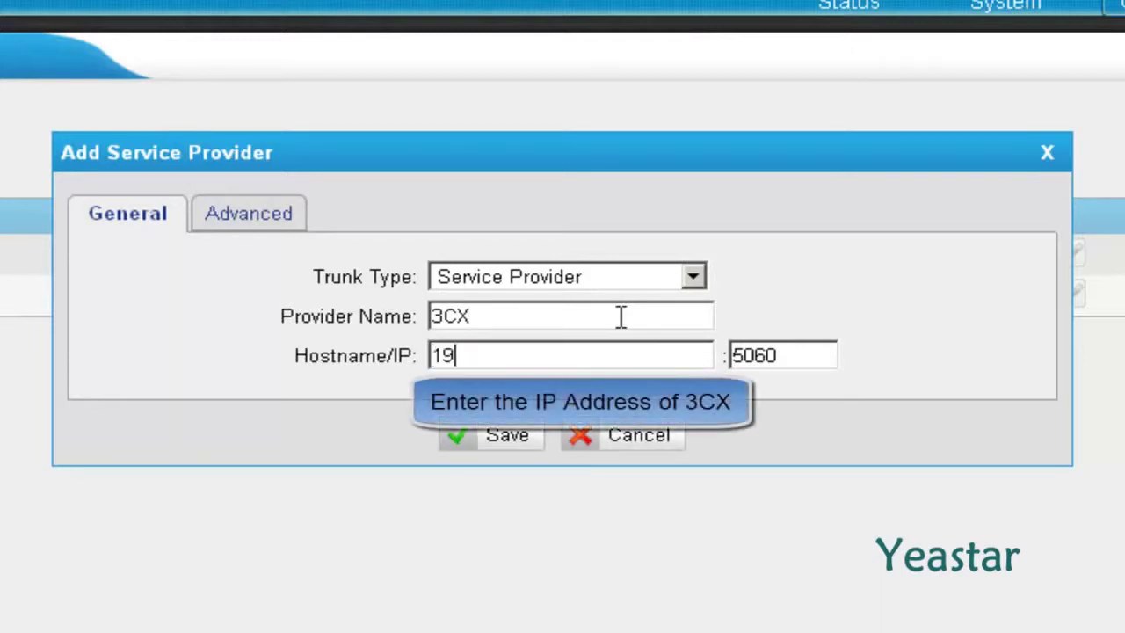
type("2.168")
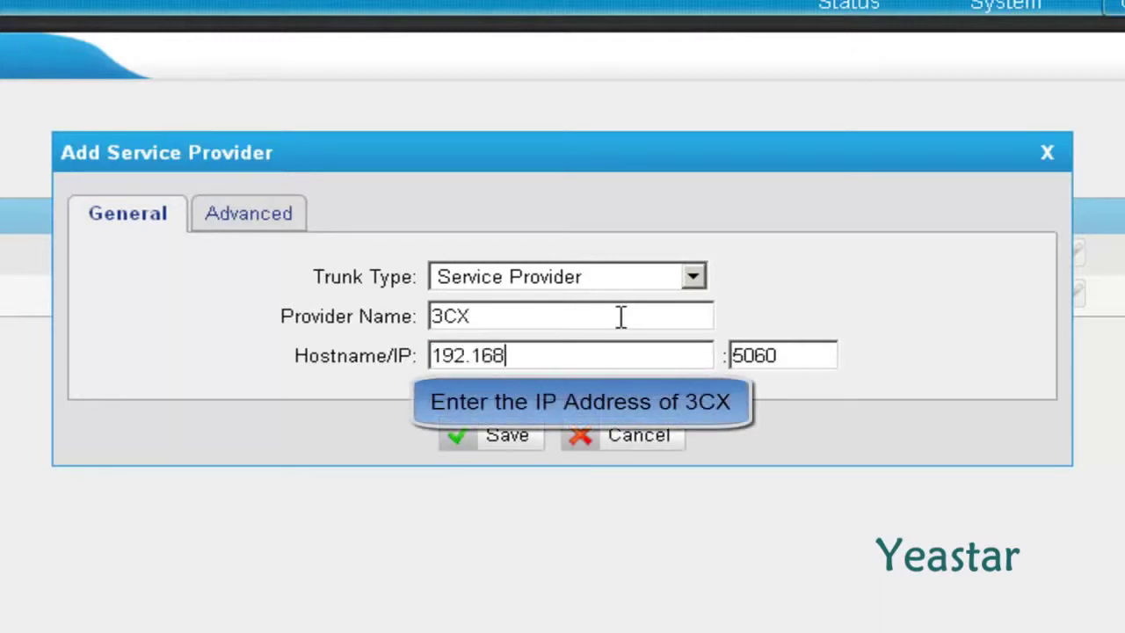
type(".5.225")
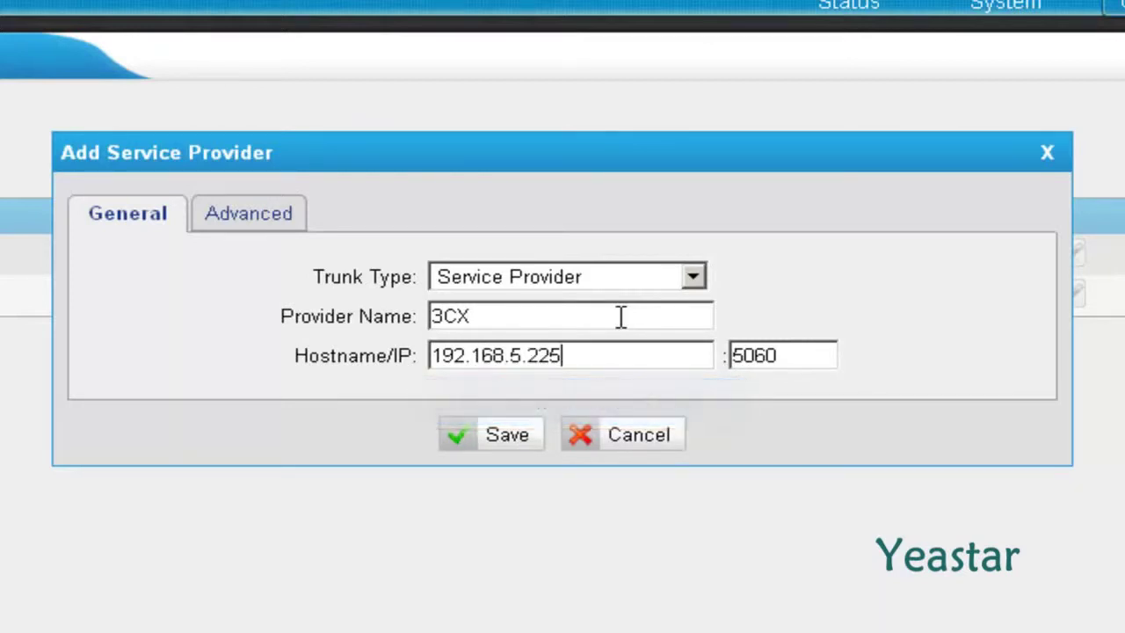
key("Tab")
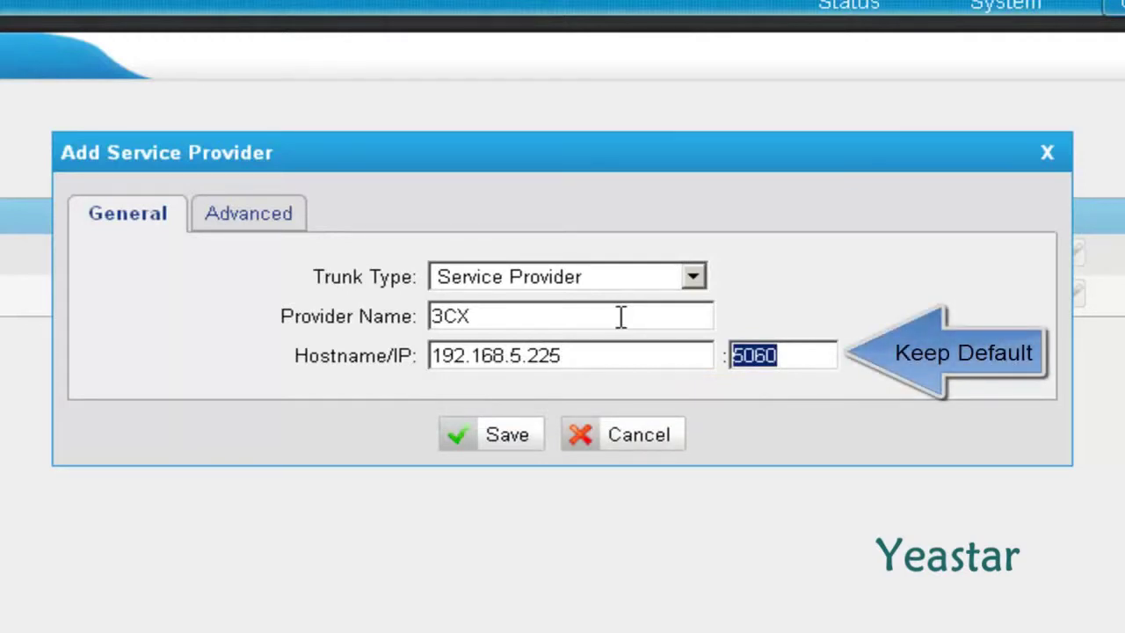
left_click(460, 447)
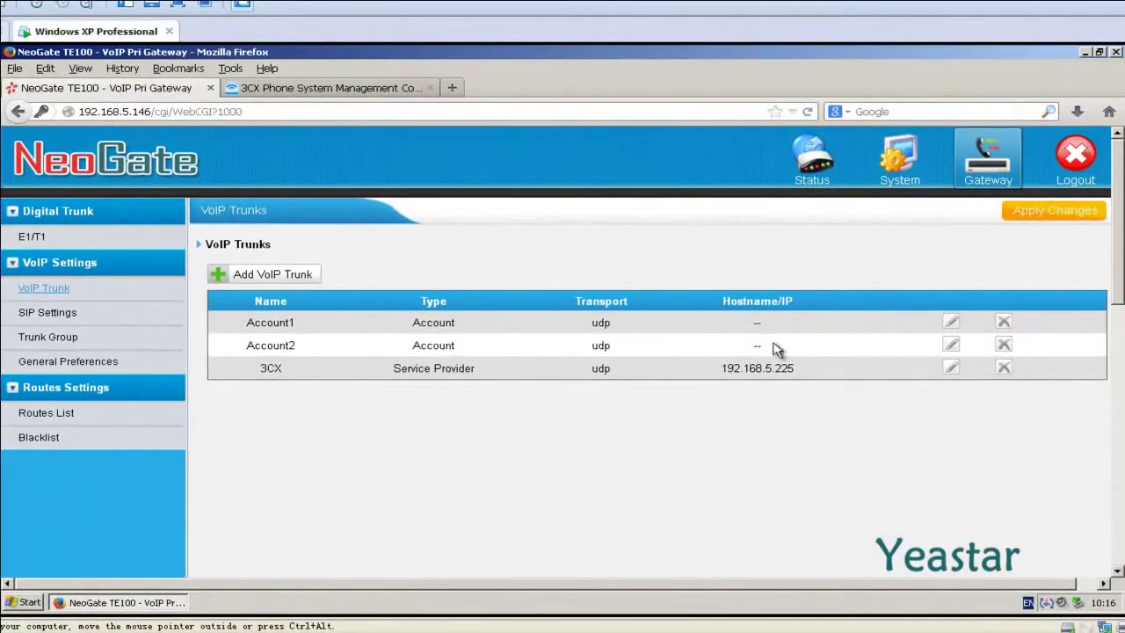
Step: Apply the pending changes and check Trunk Status, where 3CX reports OK
left_click(1042, 216)
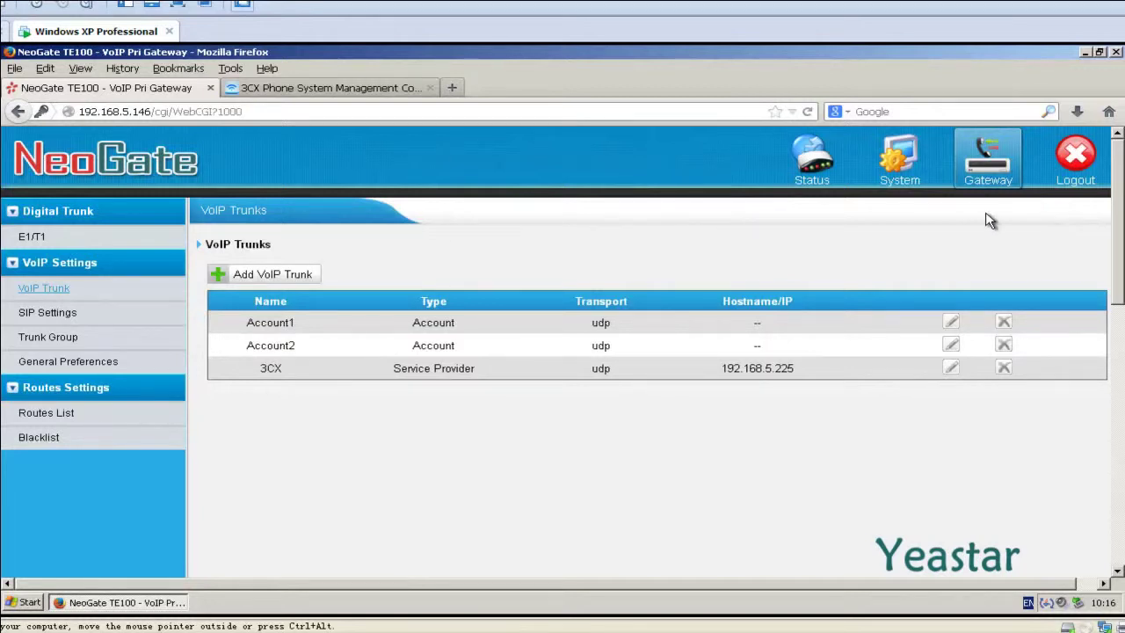
left_click(826, 182)
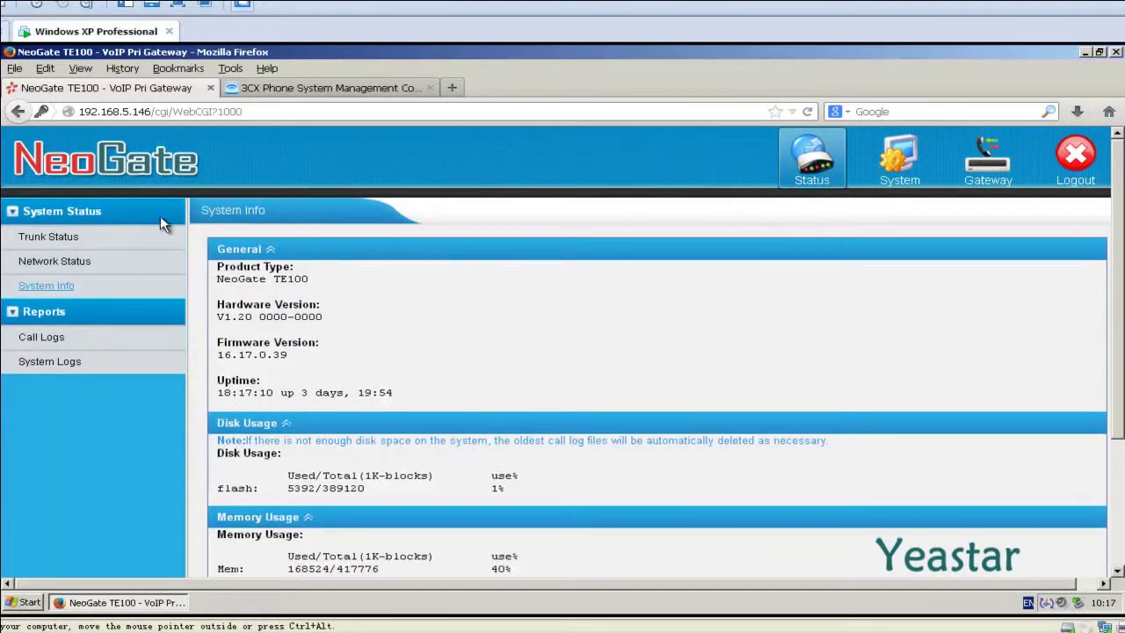
left_click(51, 246)
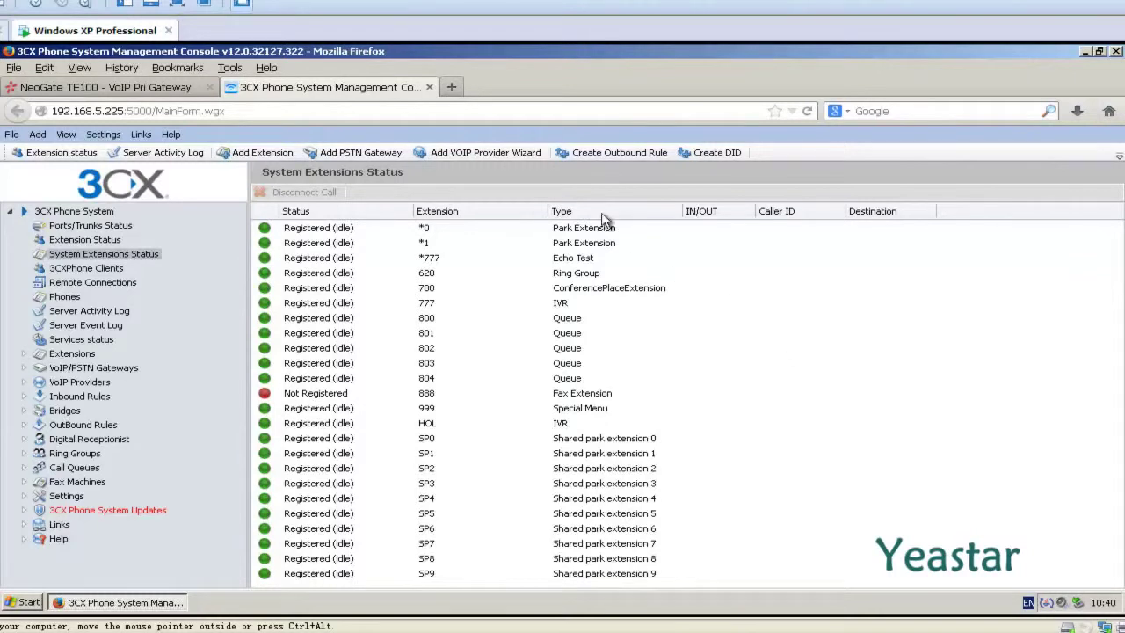
Step: Start a new VoIP provider named NeoGate_TE with country Generic and provider Generic SIP Trunk
left_click(527, 151)
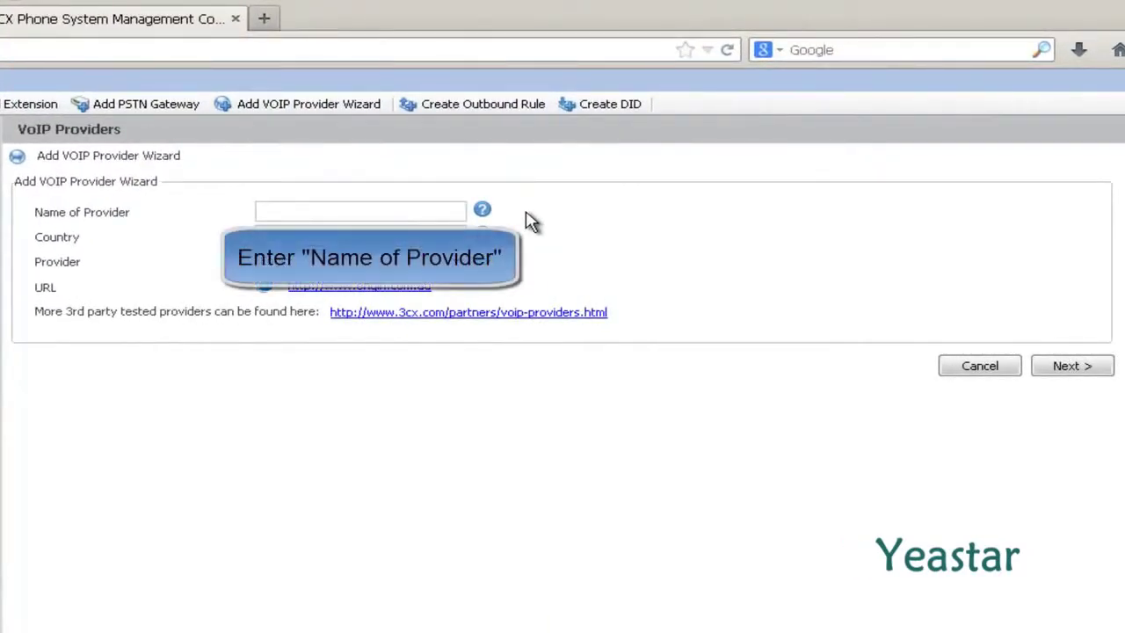
type("NeoGate_TE")
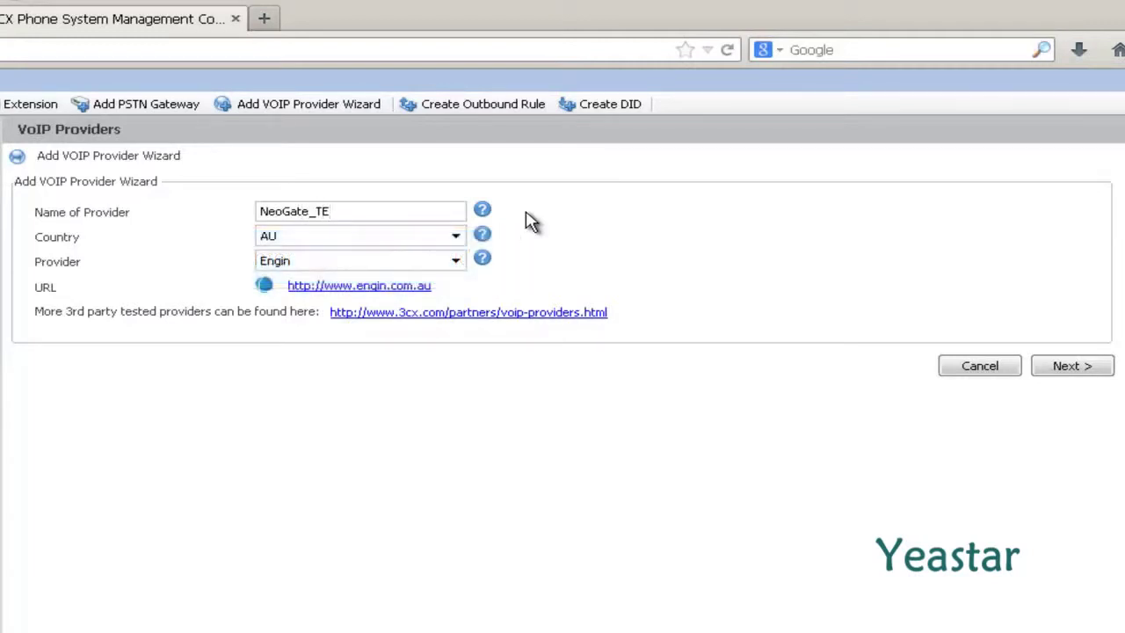
left_click(455, 235)
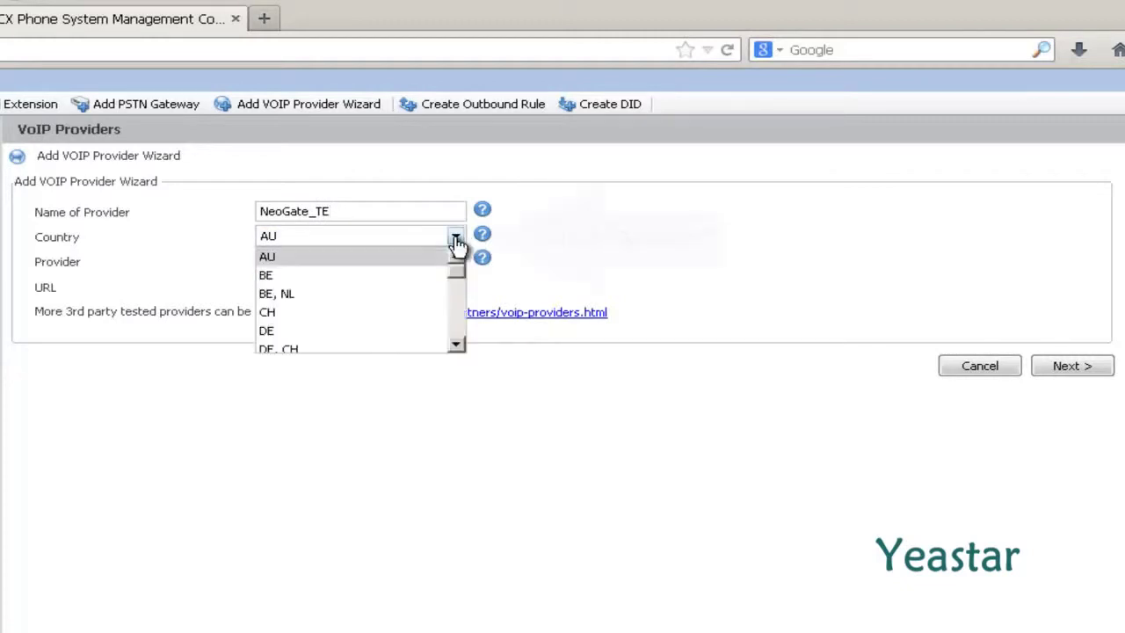
scroll(454, 282, "down", 3)
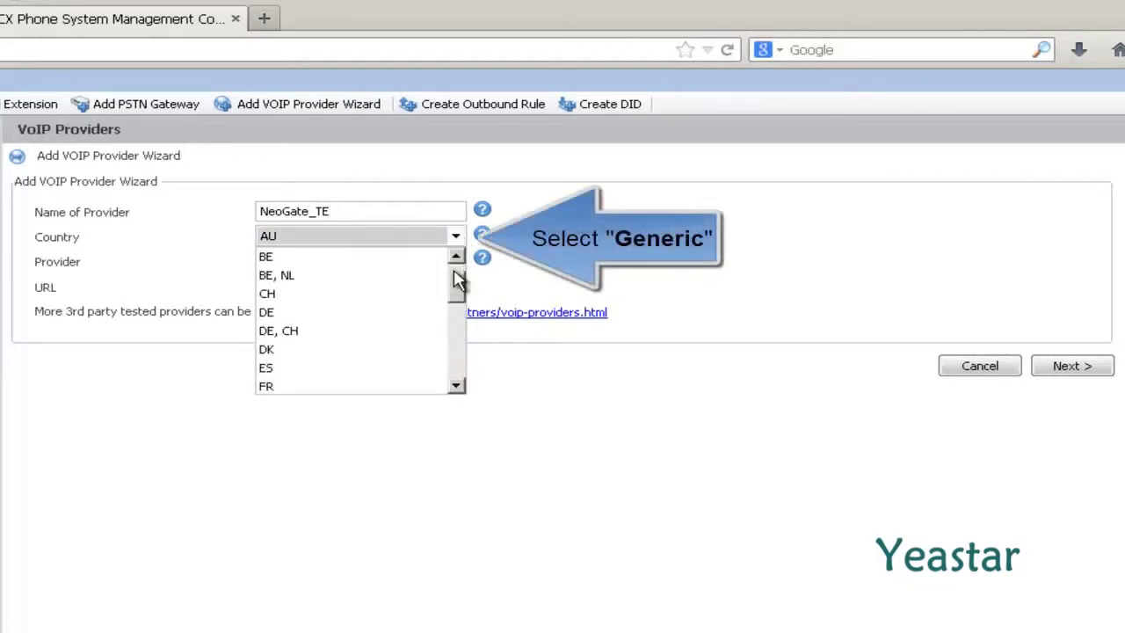
scroll(457, 280, "down", 2)
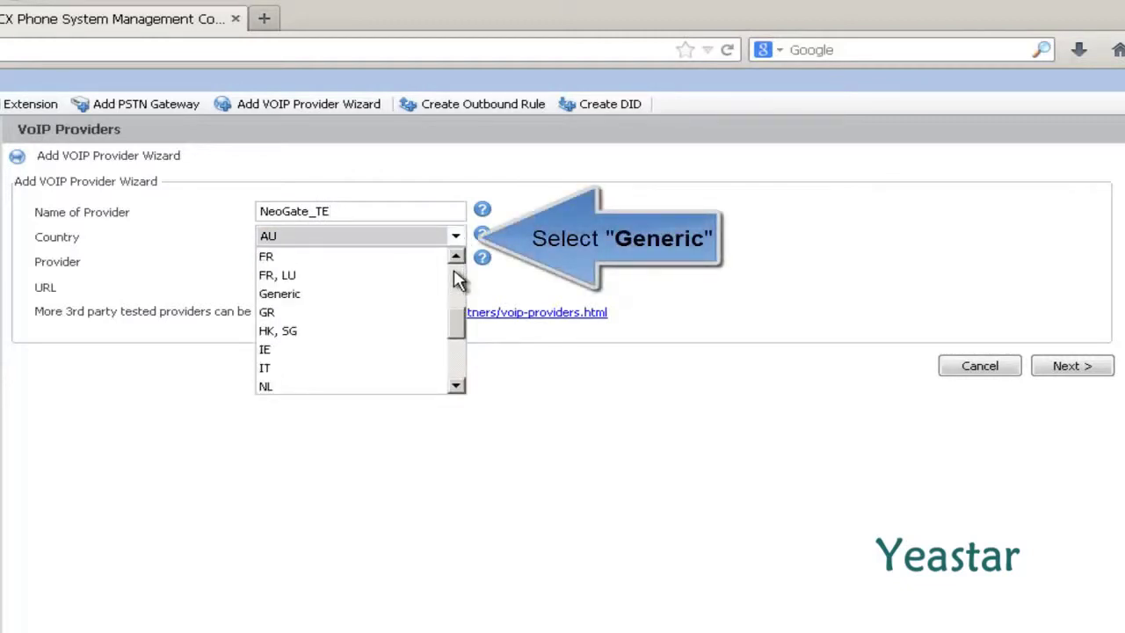
left_click(386, 294)
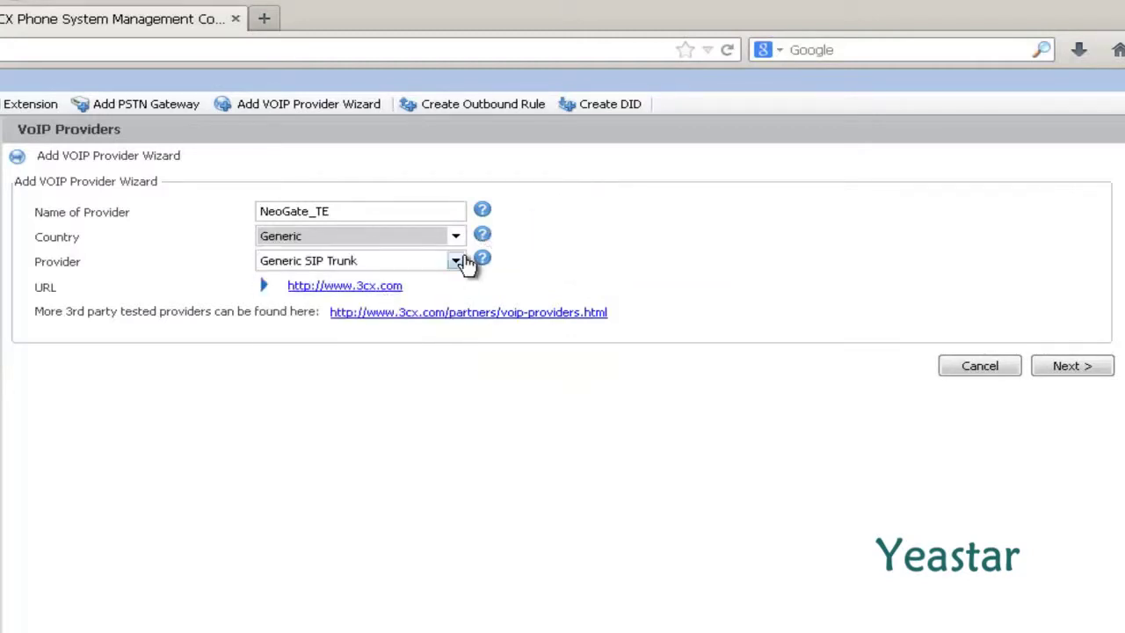
left_click(458, 261)
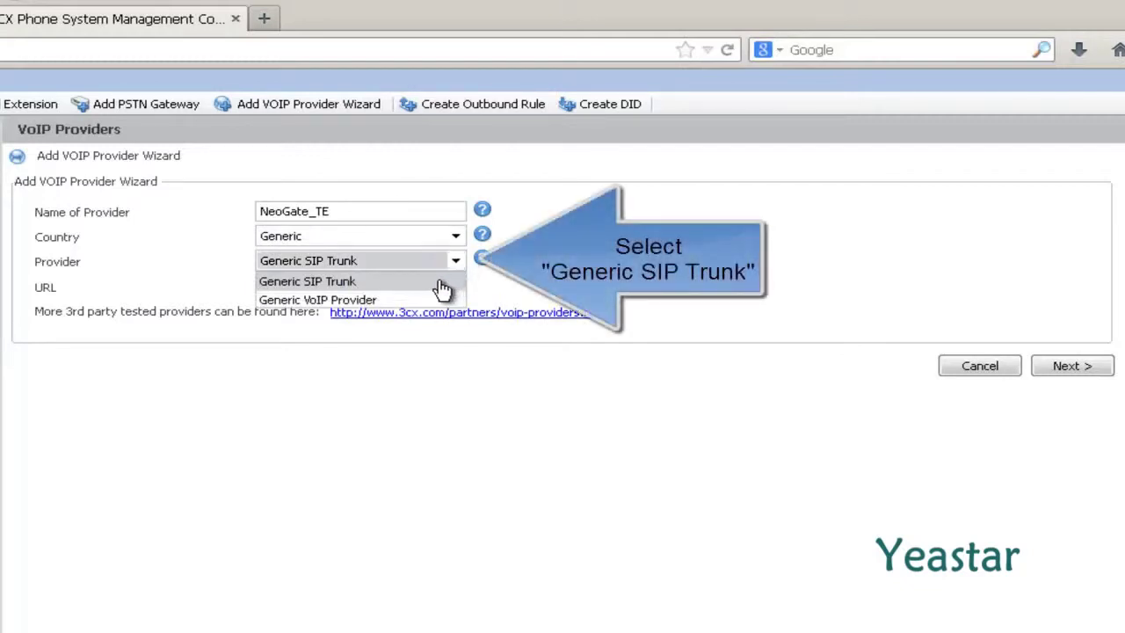
left_click(442, 287)
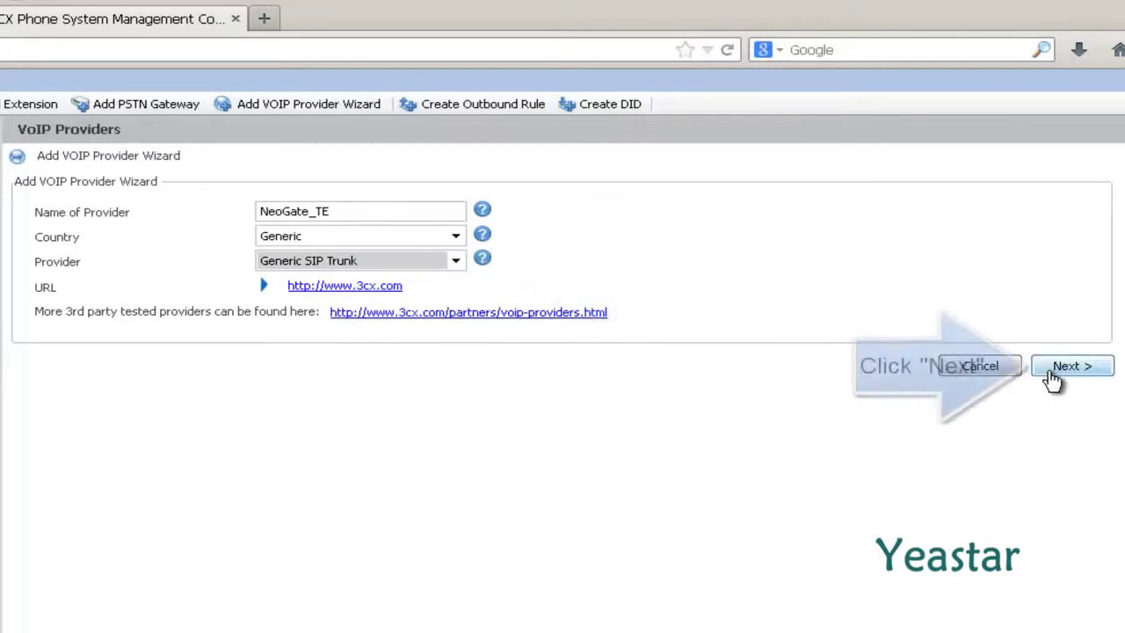
Step: Enter 192.168.5.146 as both SIP server and outbound proxy host, keeping port 5060
left_click(1054, 369)
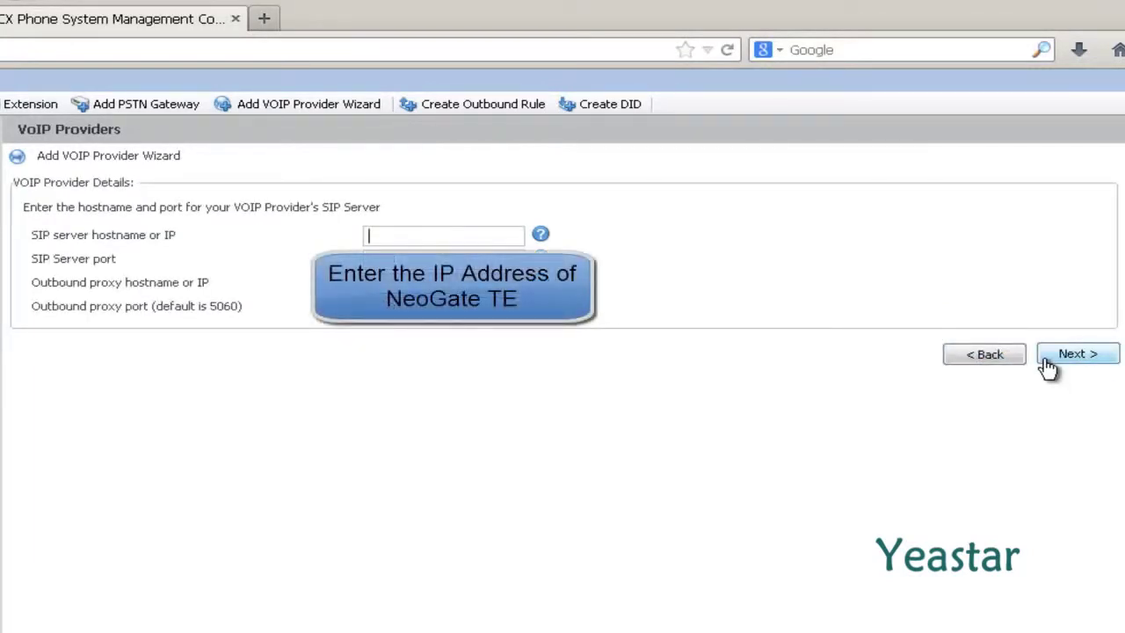
type("192.168.5.146")
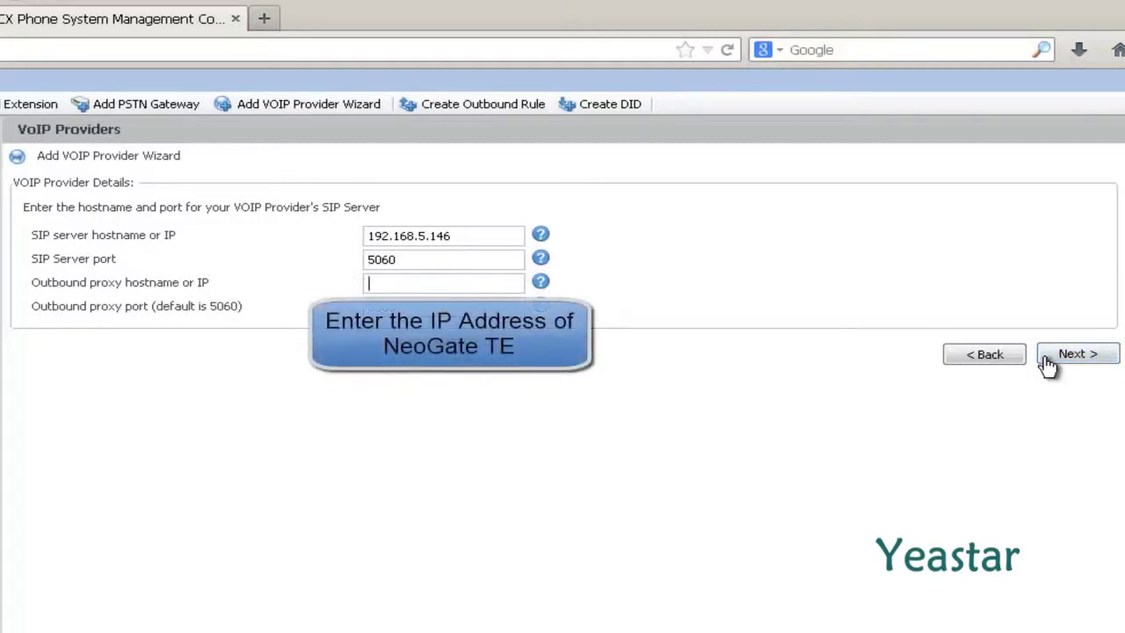
type("192.168.5.146")
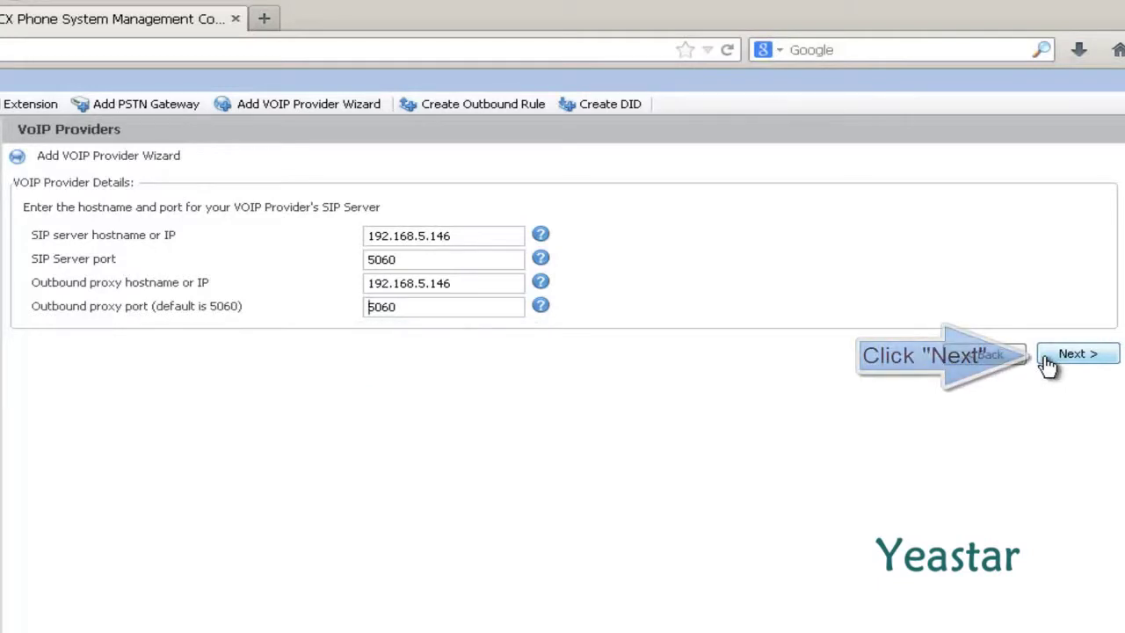
left_click(1048, 360)
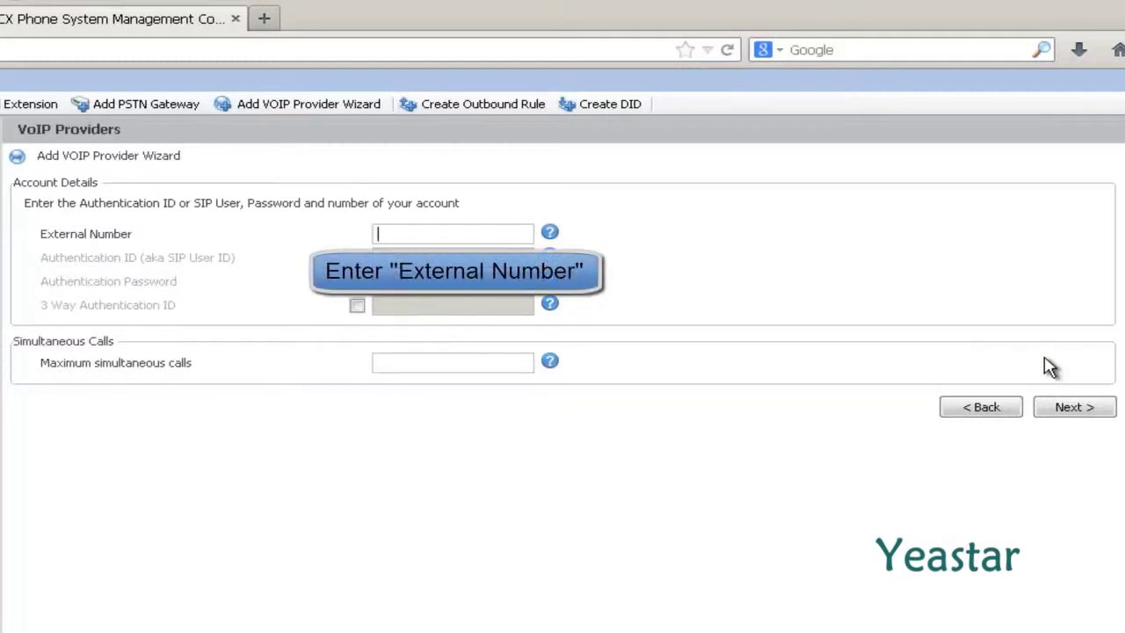
Step: Fill in the account details (entering 803), allowing 2 simultaneous calls, and route incoming calls to extension 200
type("8031")
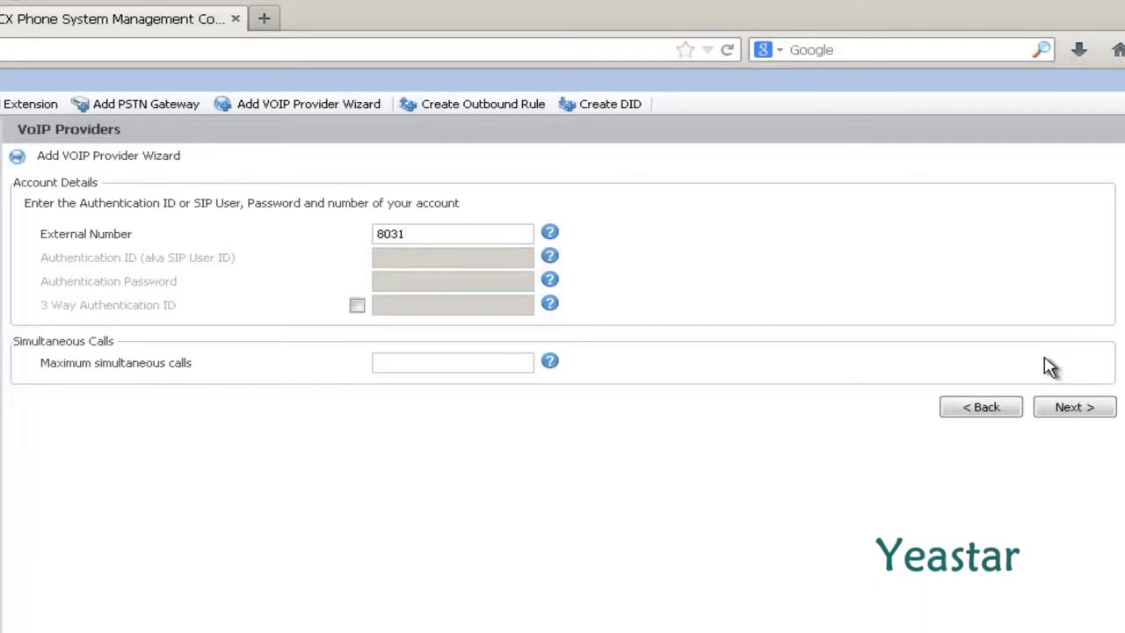
key("Tab")
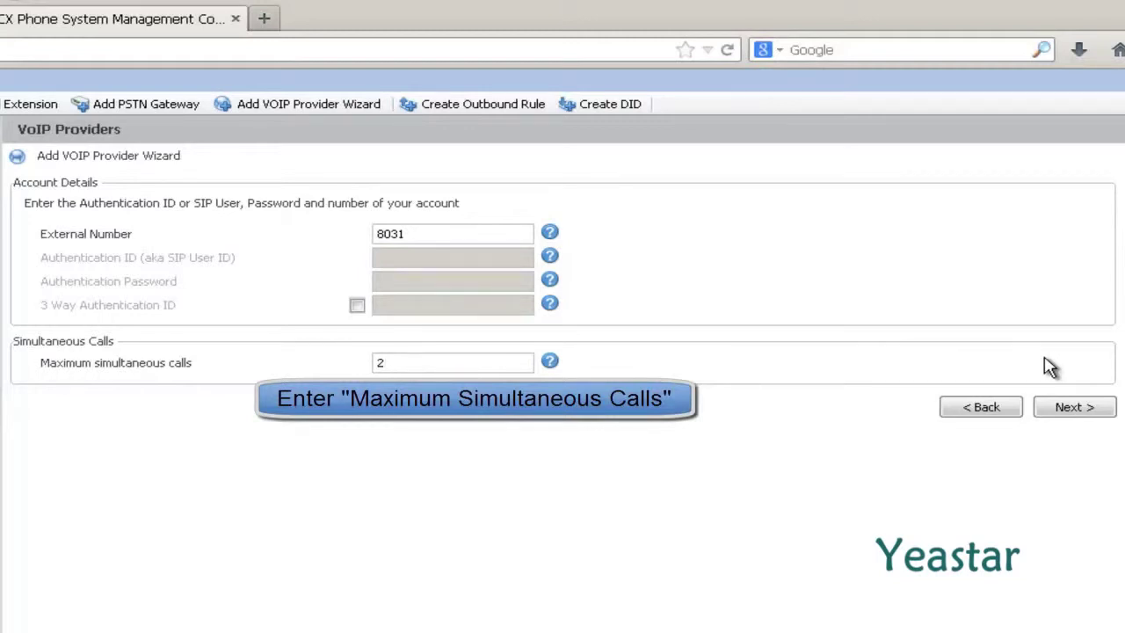
left_click(1048, 413)
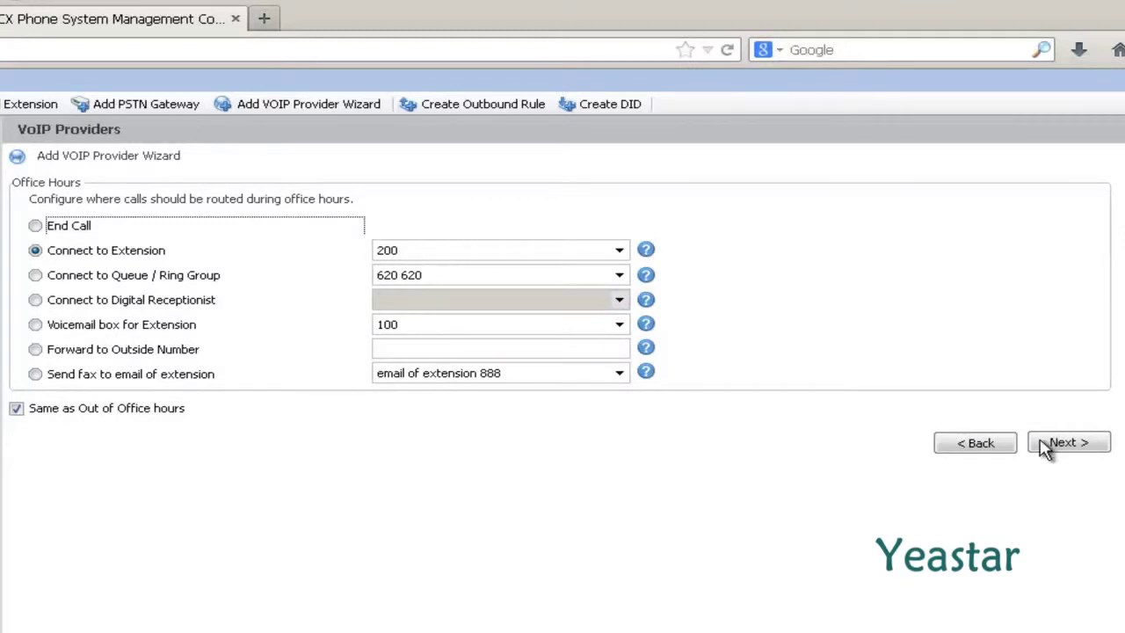
left_click(1066, 443)
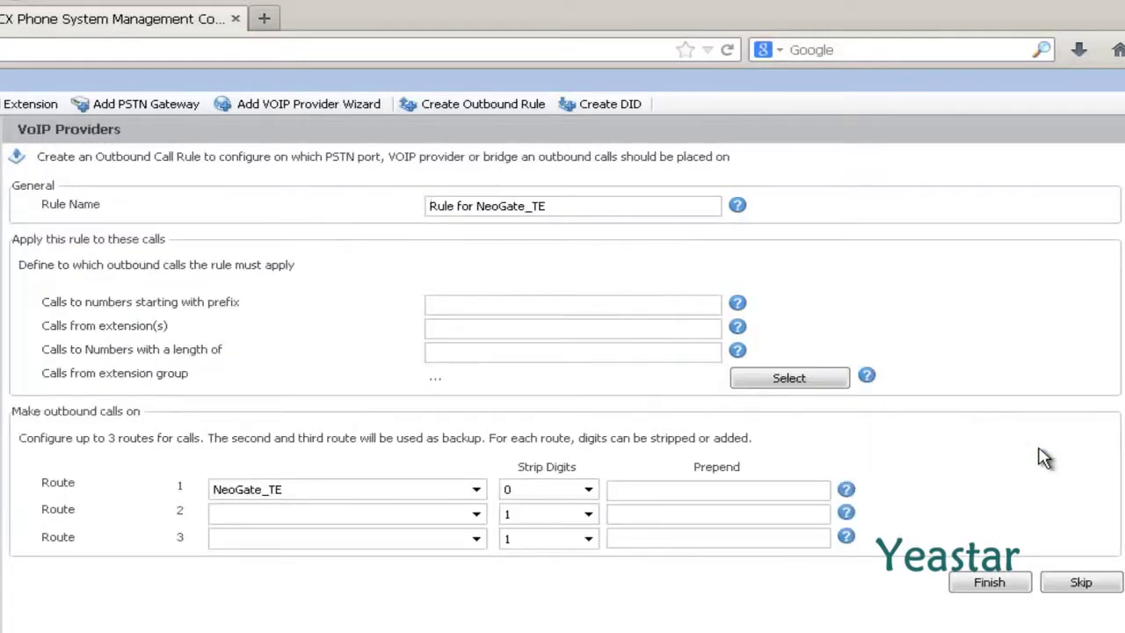
Step: Skip the outbound rule and view Ports/Trunks Status, with NeoGate_TE shown as Registered
left_click(1055, 584)
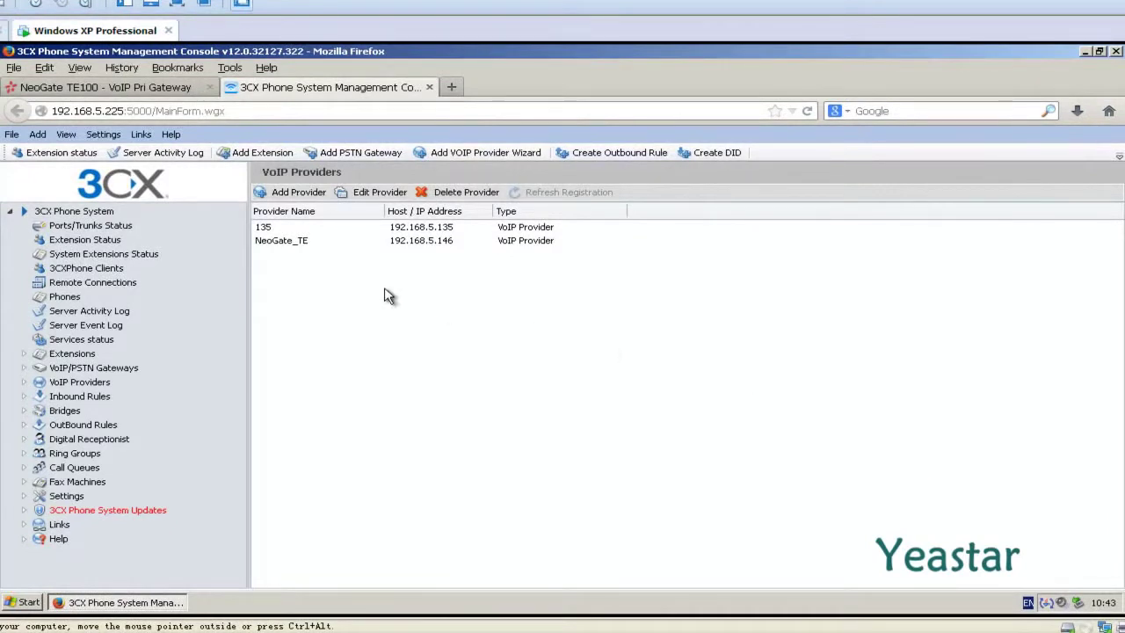
left_click(131, 225)
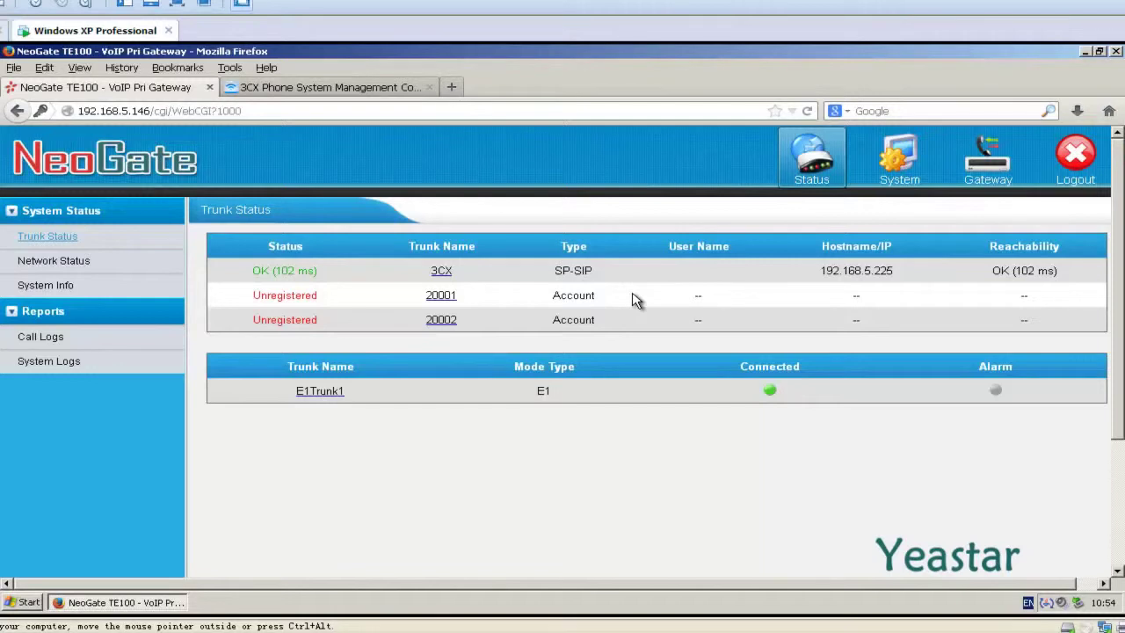
Step: Open the Gateway Routes List, which shows No Route Defined
left_click(988, 186)
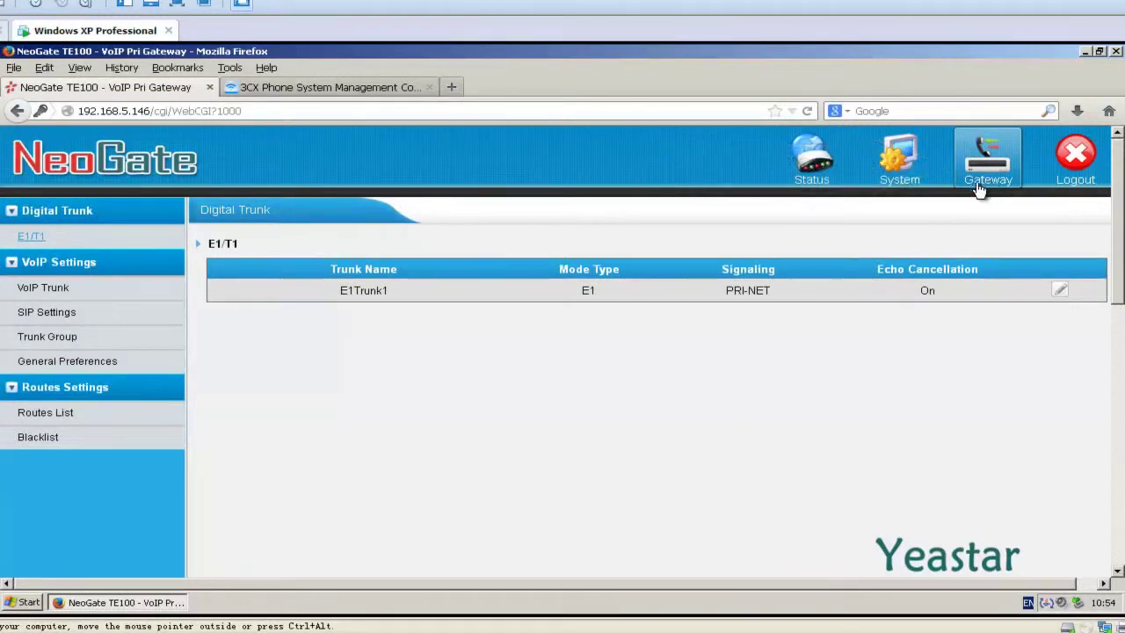
left_click(56, 422)
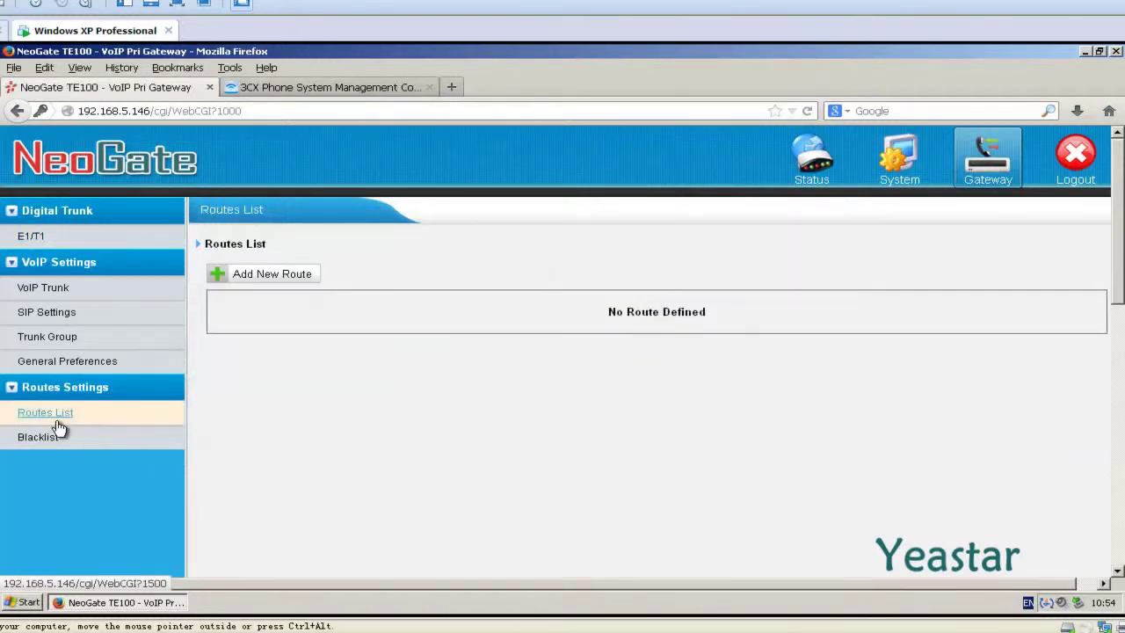
Step: Create simple-mode route TE_to_3CX from E1Trunk1 through the 3CX provider, then save and apply it
left_click(216, 281)
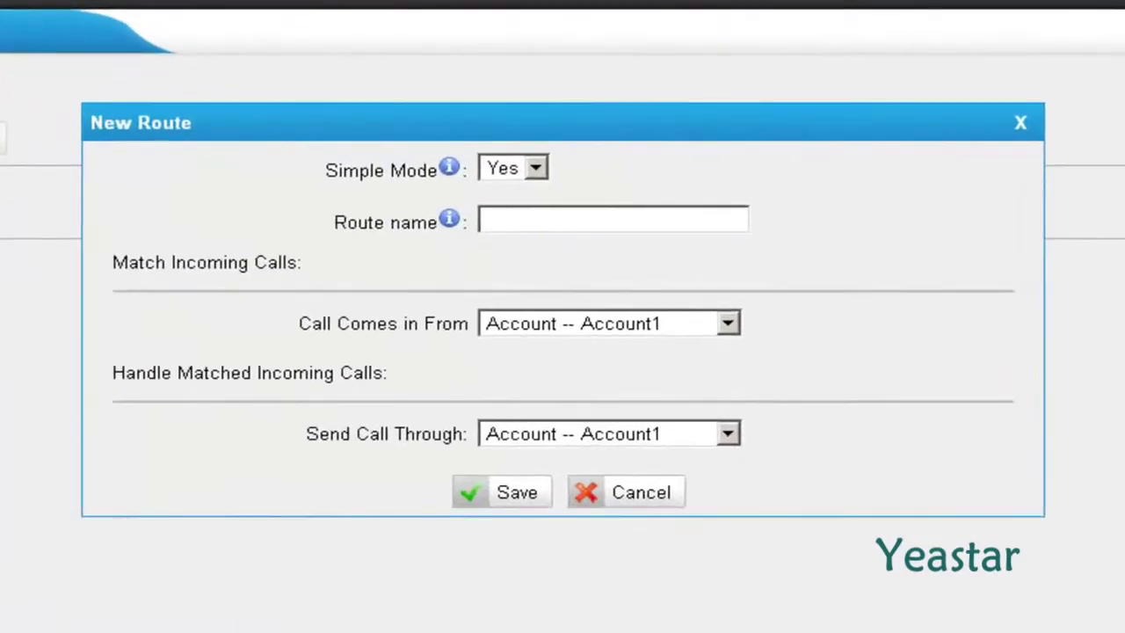
left_click(531, 174)
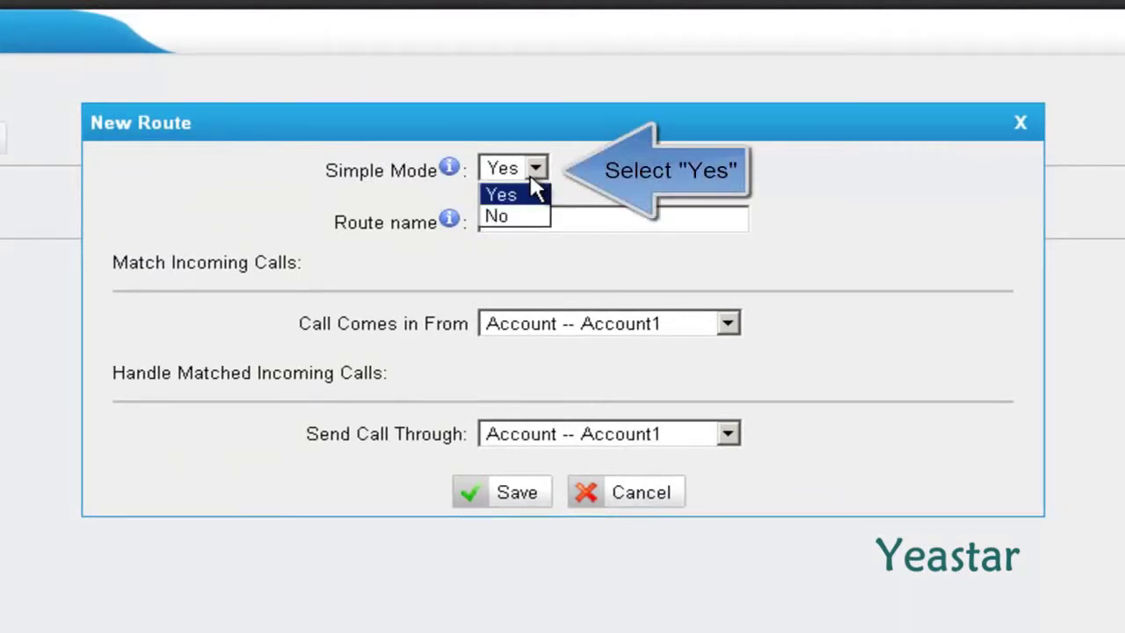
left_click(536, 195)
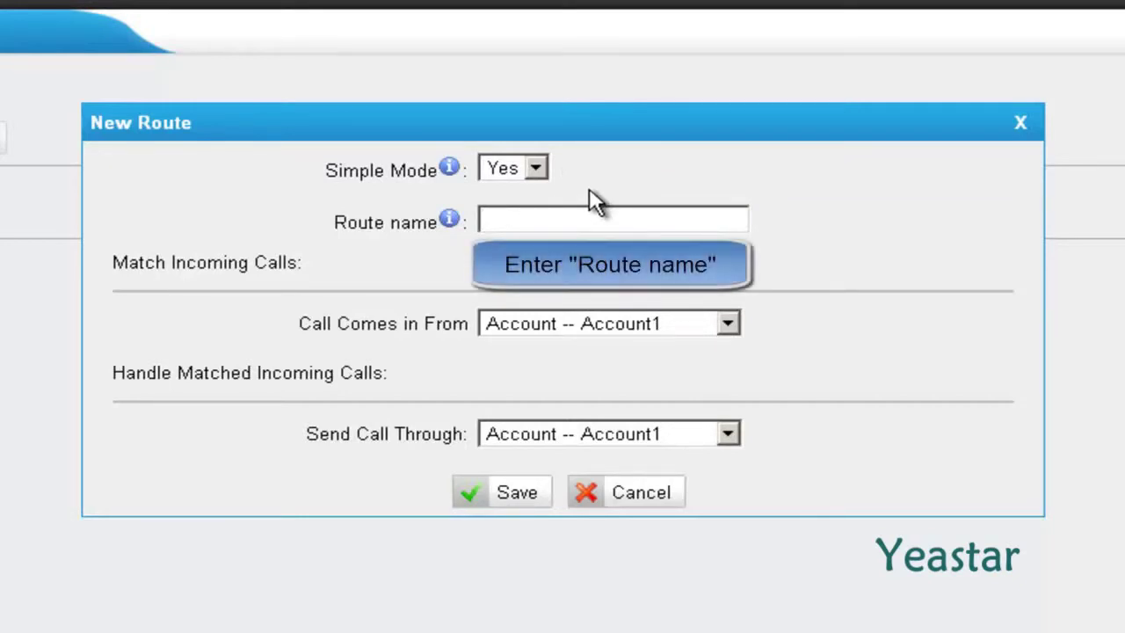
type("E_to_3CX")
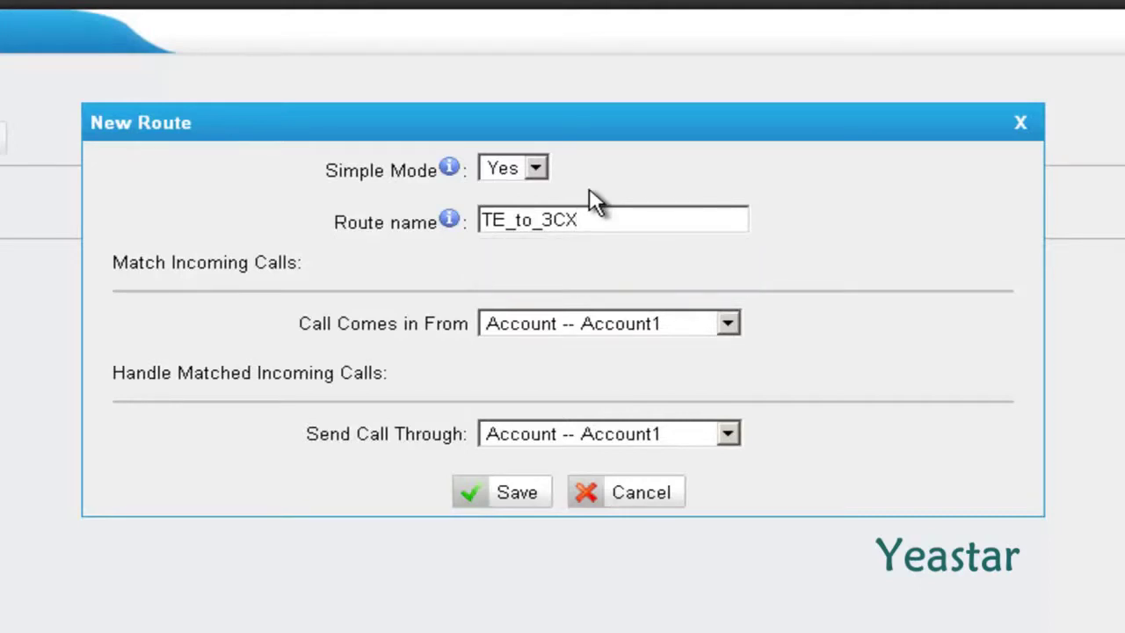
left_click(729, 327)
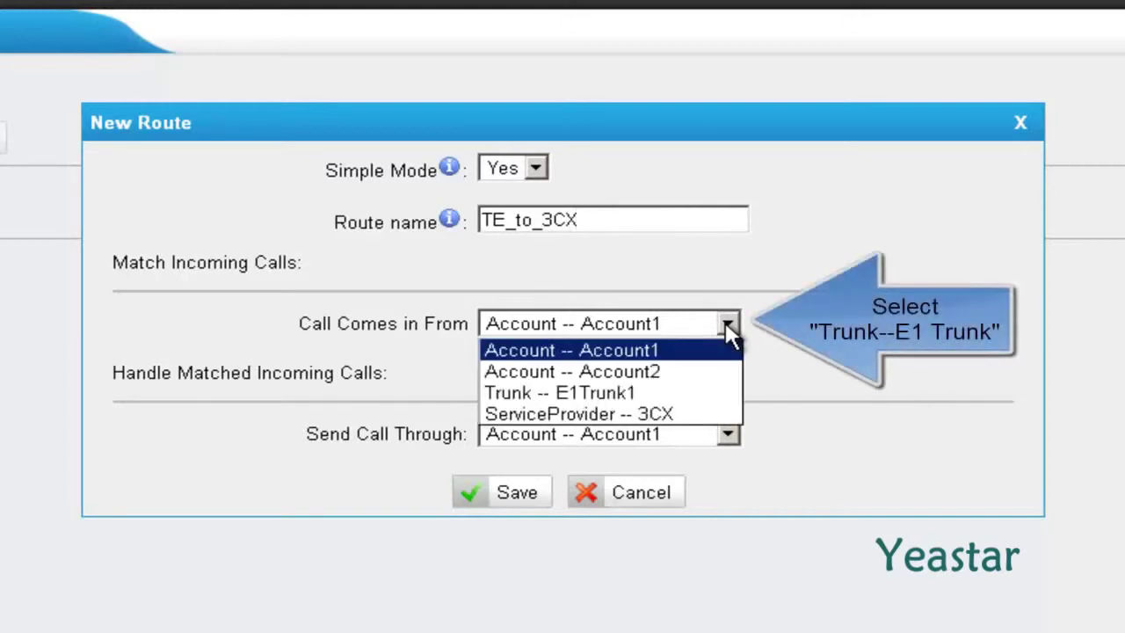
left_click(700, 397)
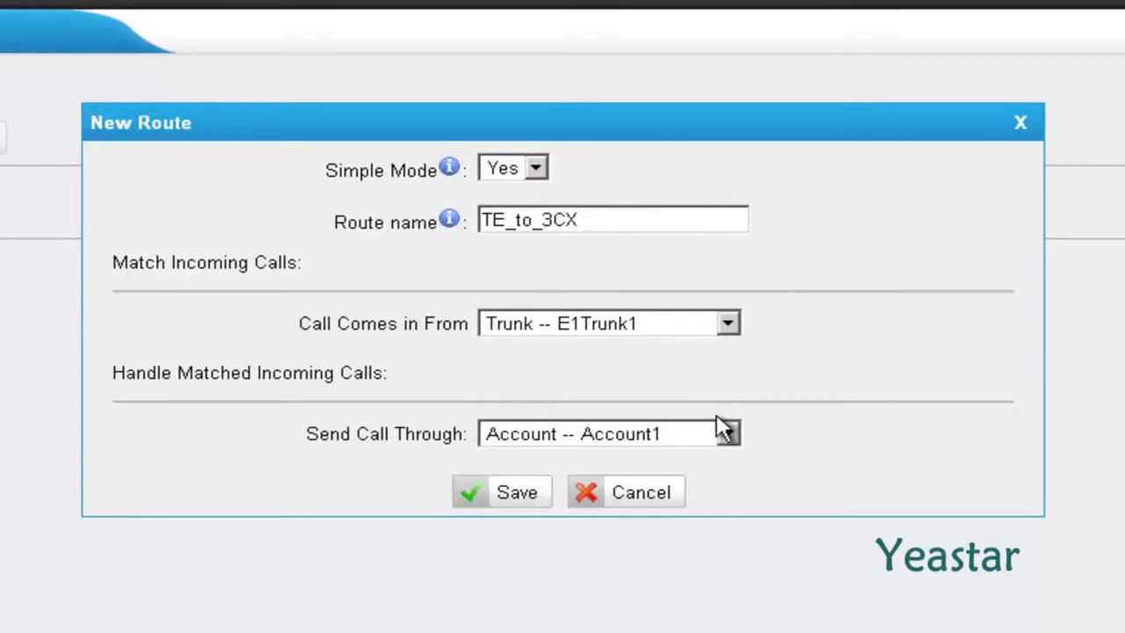
left_click(729, 434)
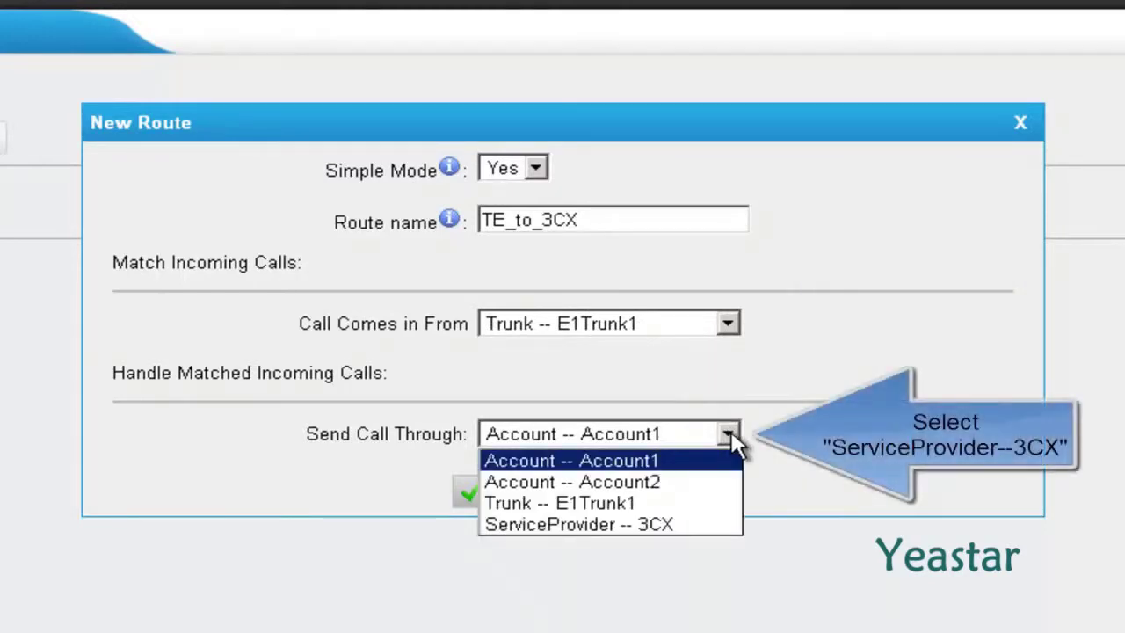
left_click(690, 527)
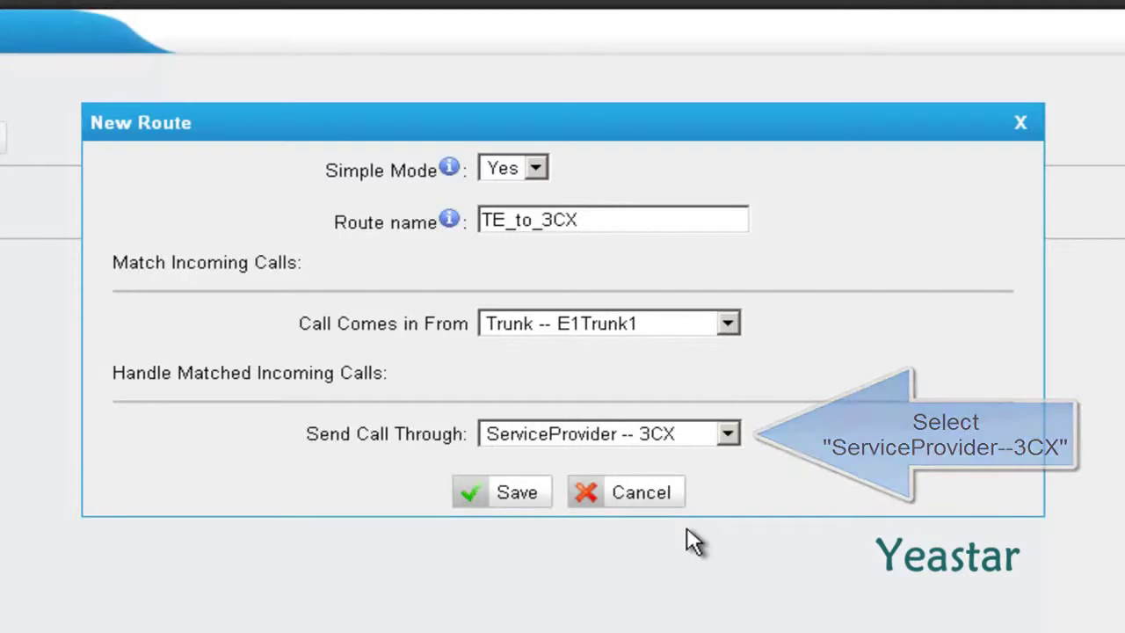
left_click(475, 498)
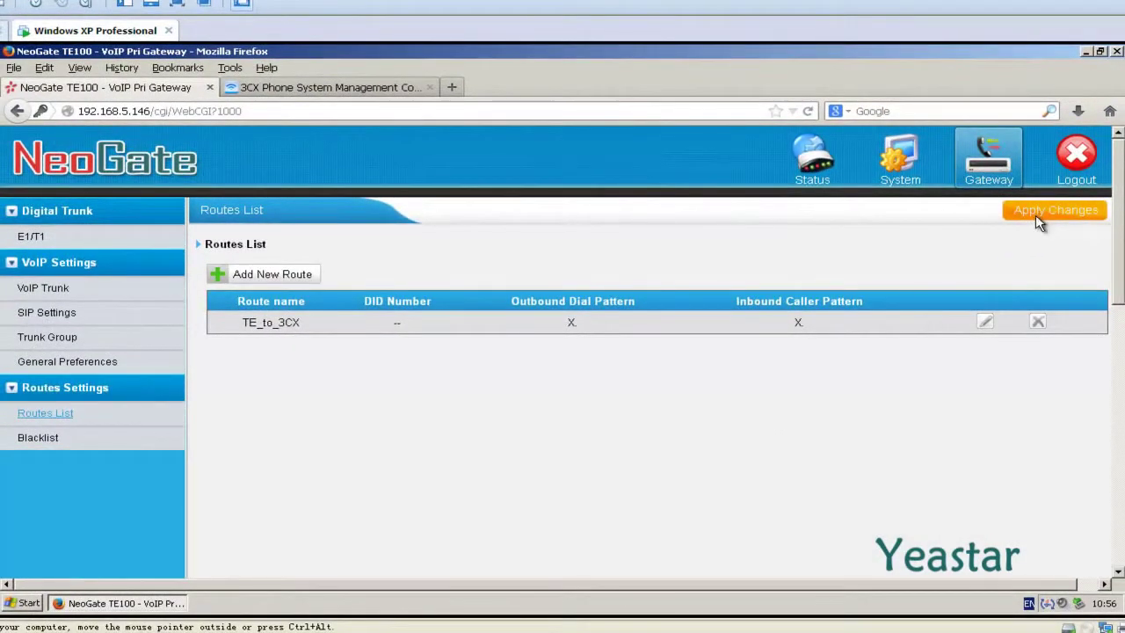
left_click(1039, 223)
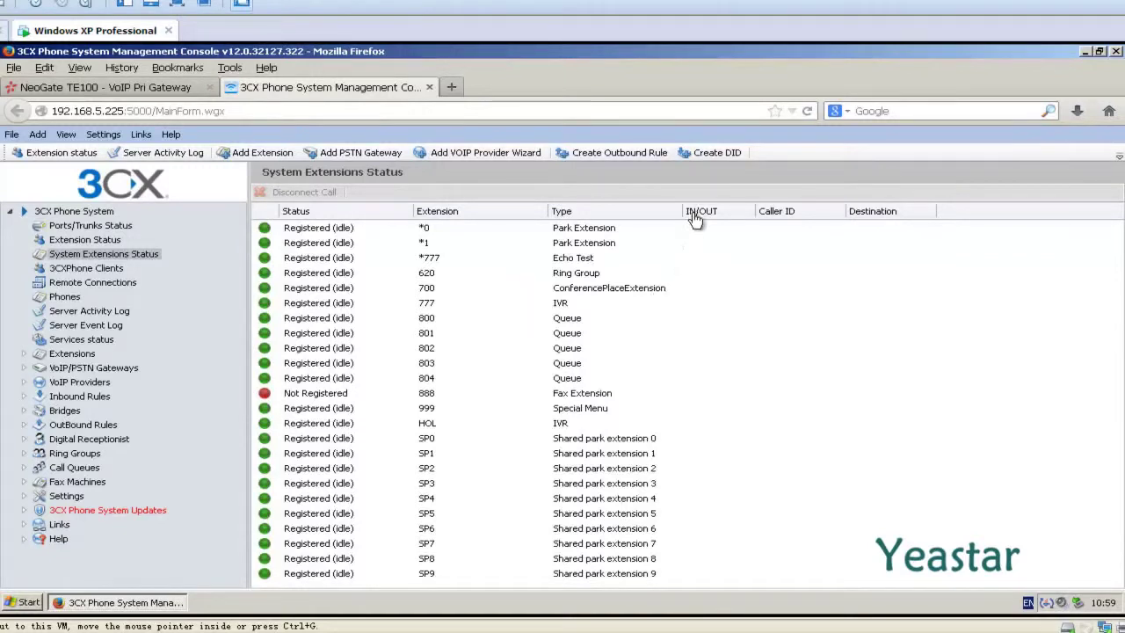
Step: Create DID rule 'From TE 5551000' for 5551000 on NeoGate_TE to extension 200, and save it
left_click(691, 156)
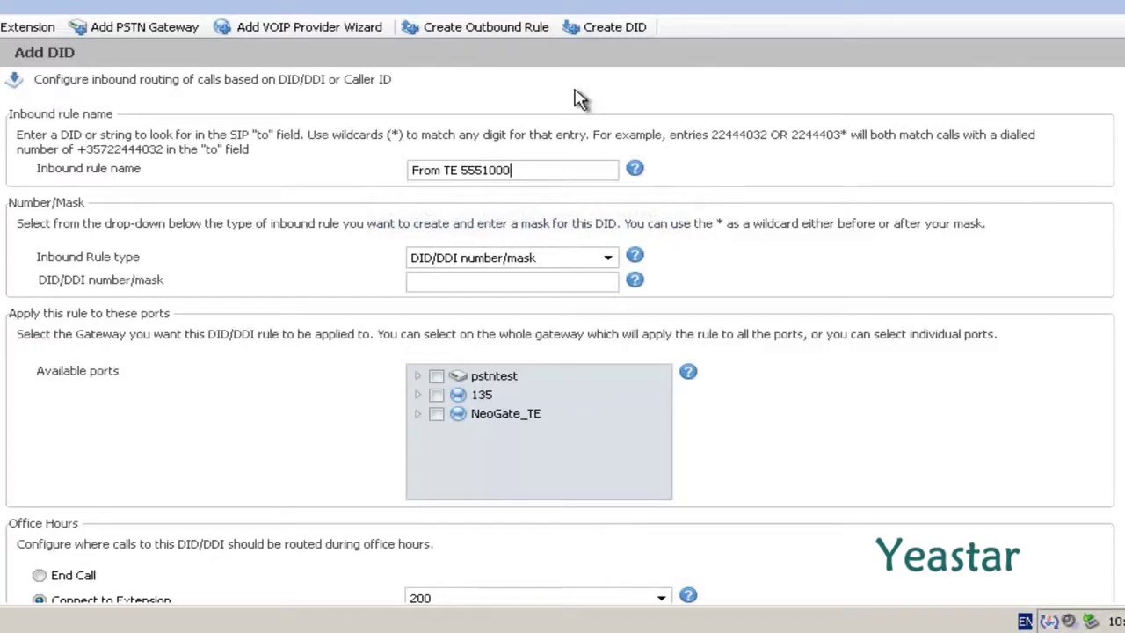
left_click(608, 261)
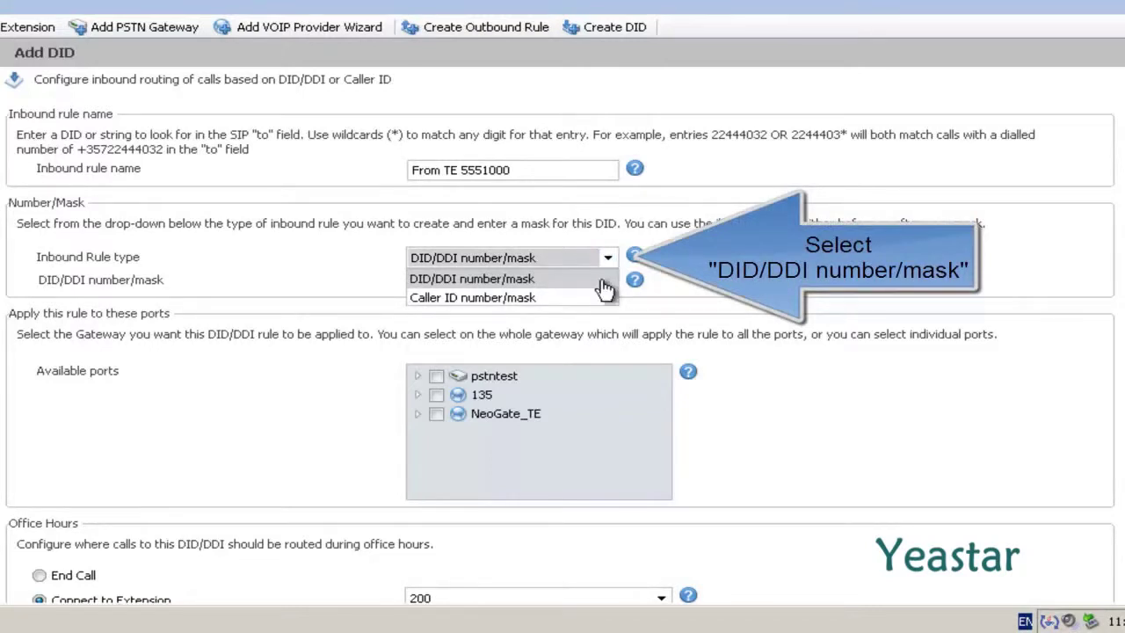
left_click(602, 279)
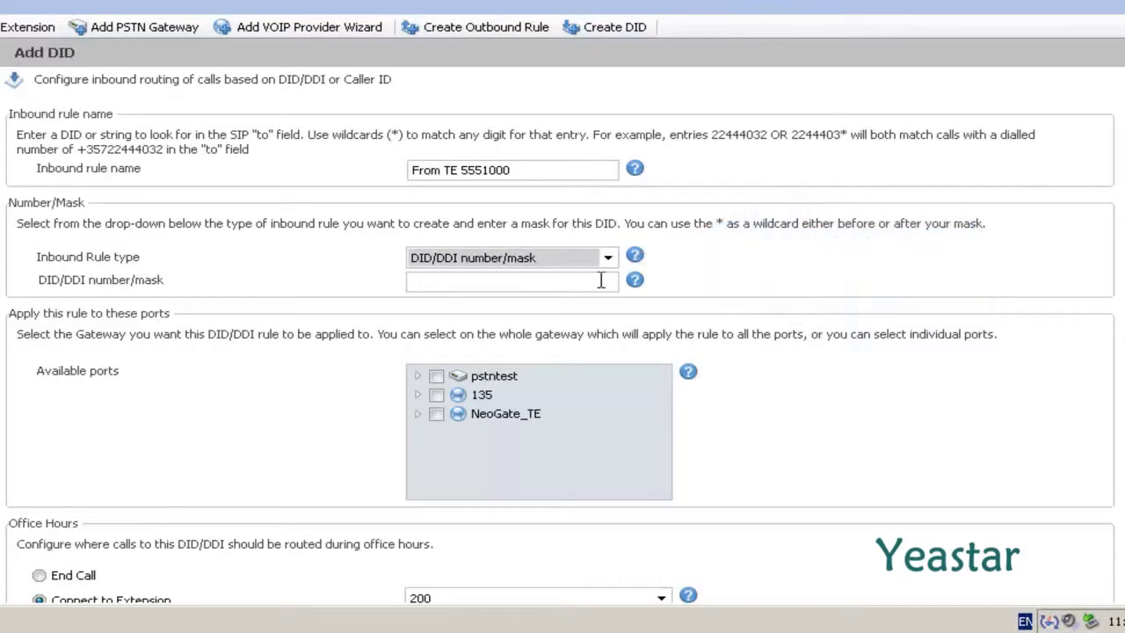
left_click(601, 282)
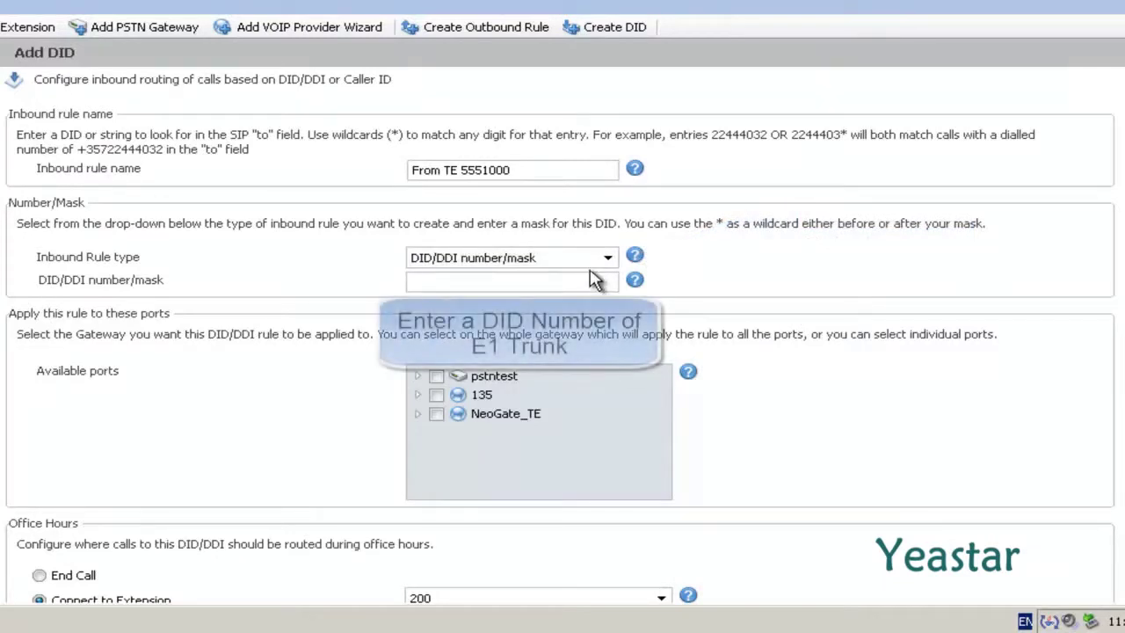
type("5551000")
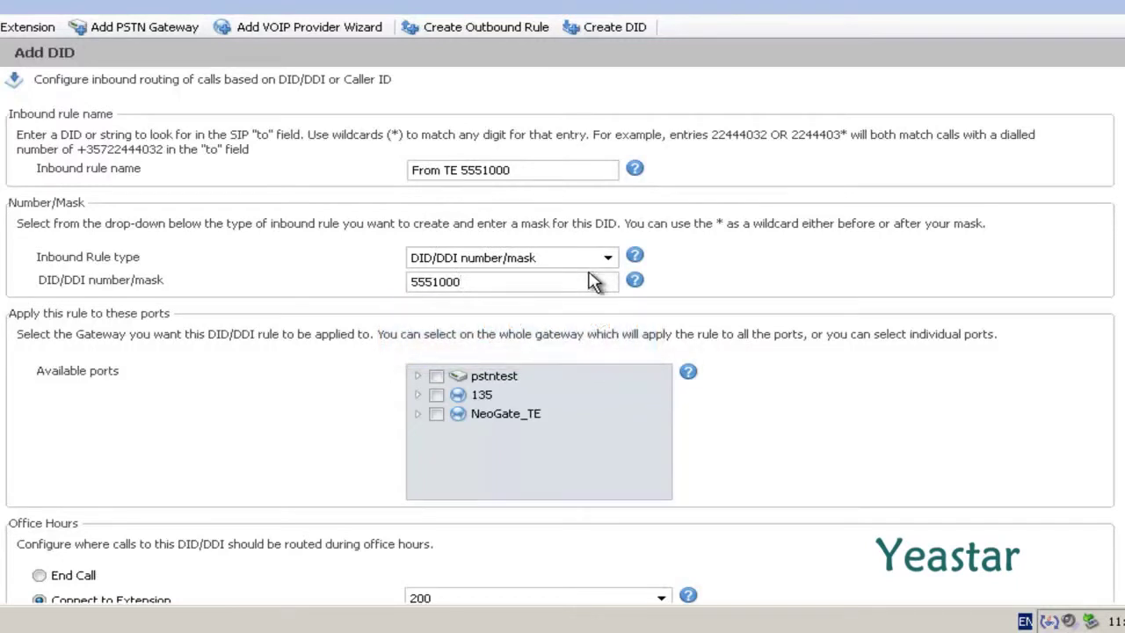
left_click(437, 414)
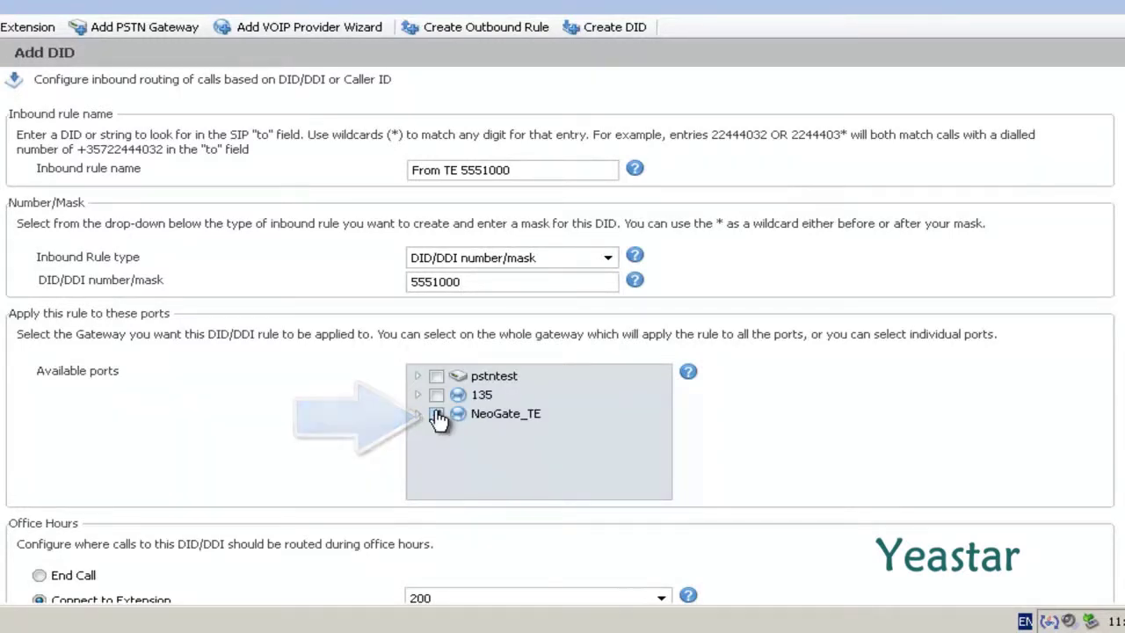
scroll(440, 420, "down", 3)
scroll(439, 420, "down", 2)
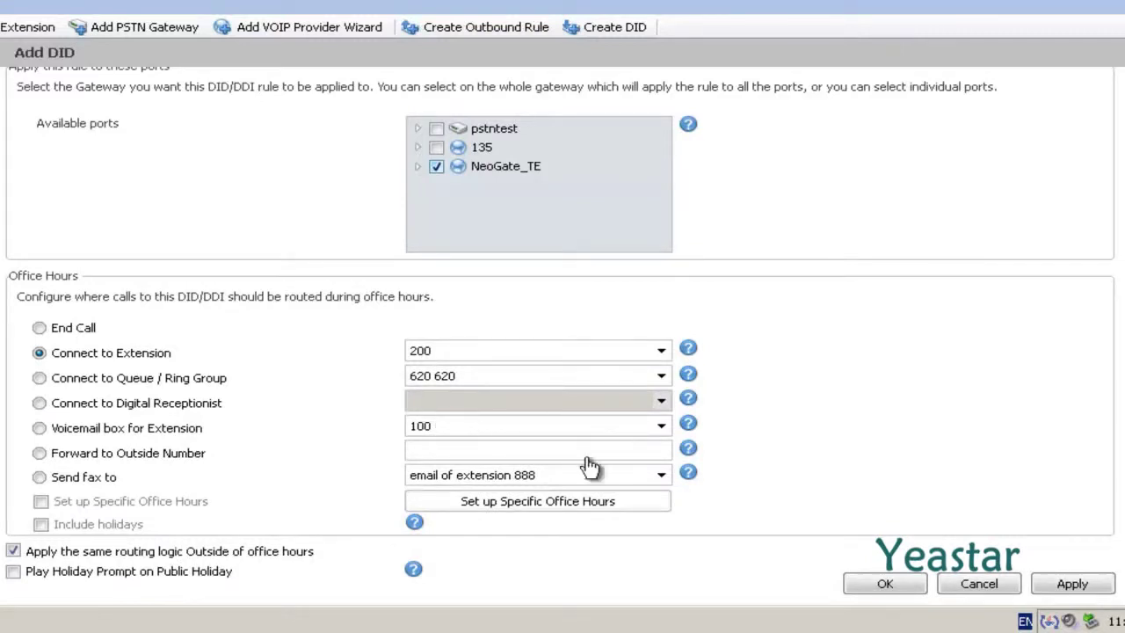
left_click(1069, 587)
left_click(914, 591)
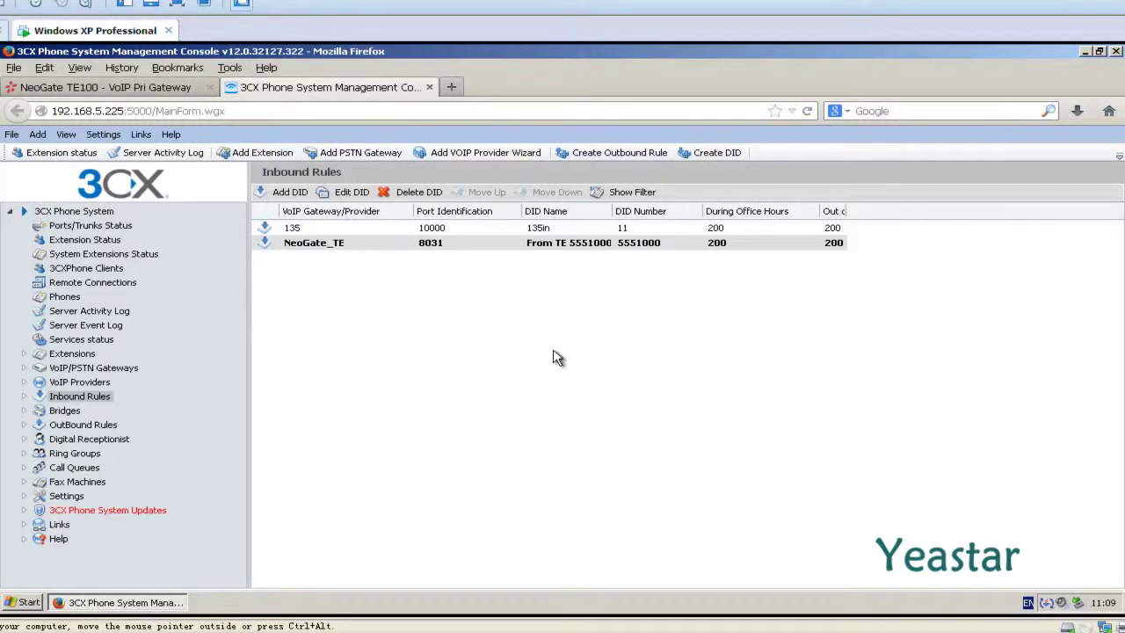
Step: Open the NeoGate_TE VoIP provider's settings for editing
left_click(102, 385)
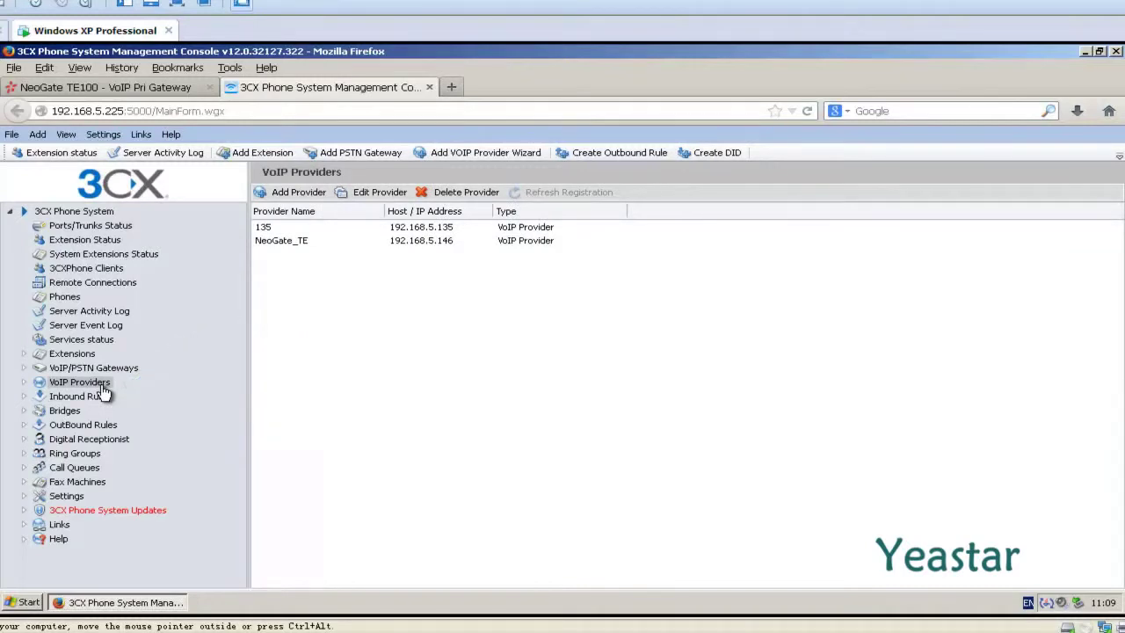
left_click(338, 242)
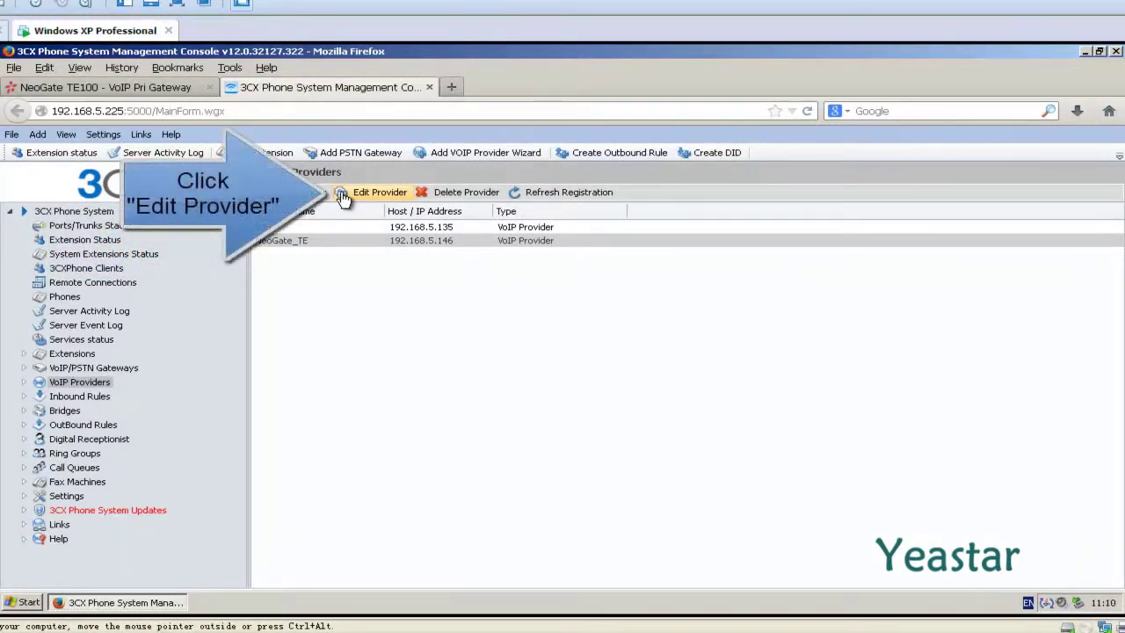
left_click(343, 197)
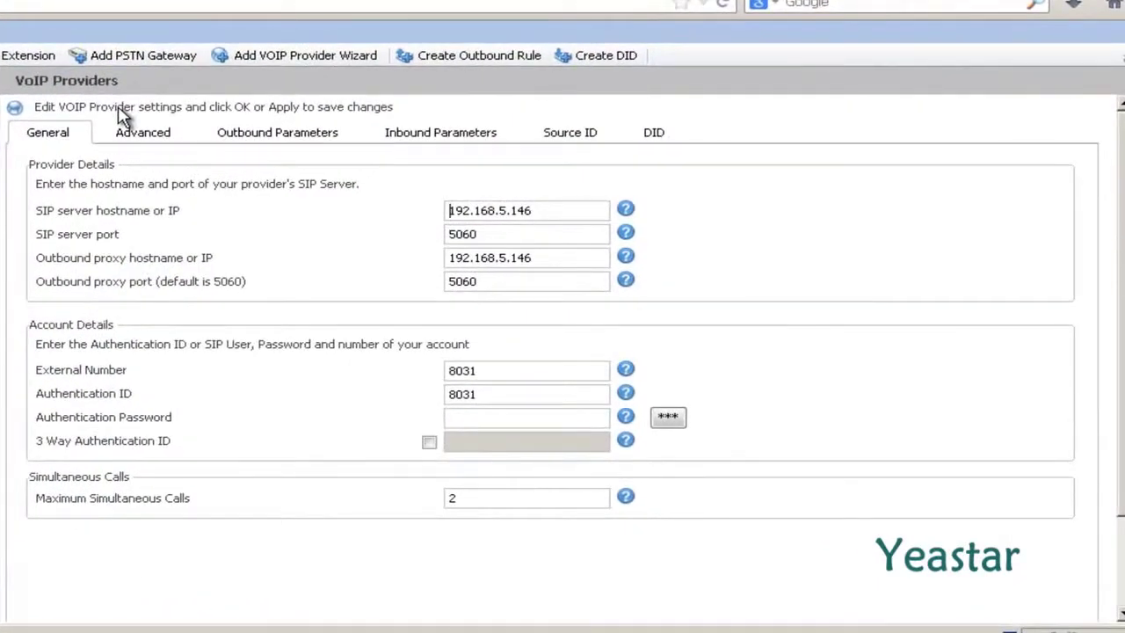
Step: Turn on source identification by DID, add DID 5551000, and save the provider
left_click(580, 141)
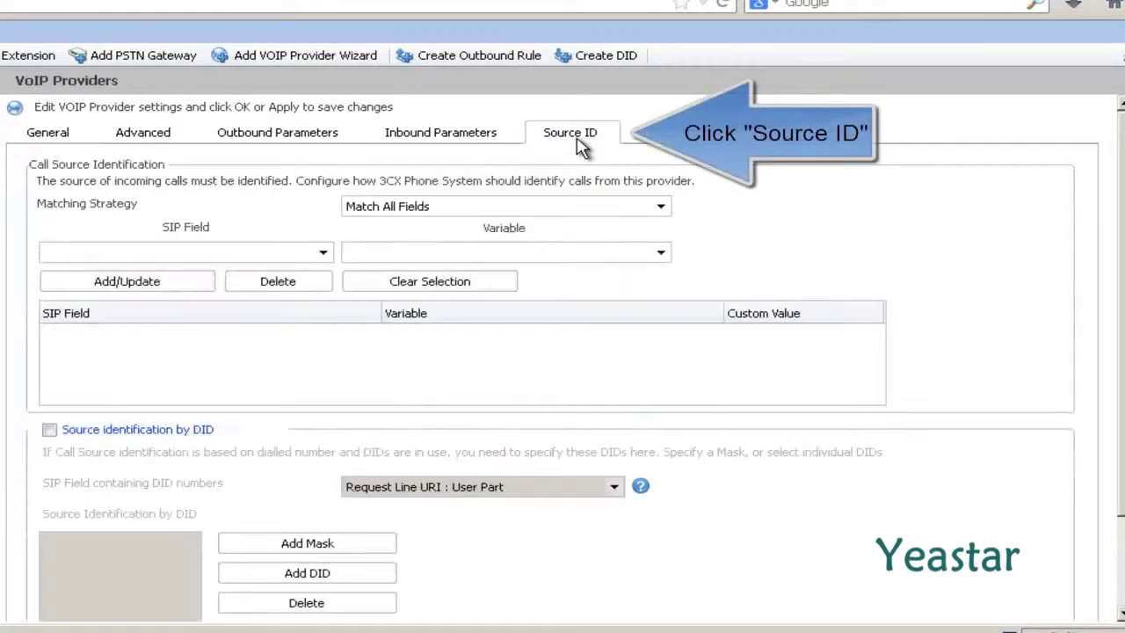
scroll(580, 146, "down", 2)
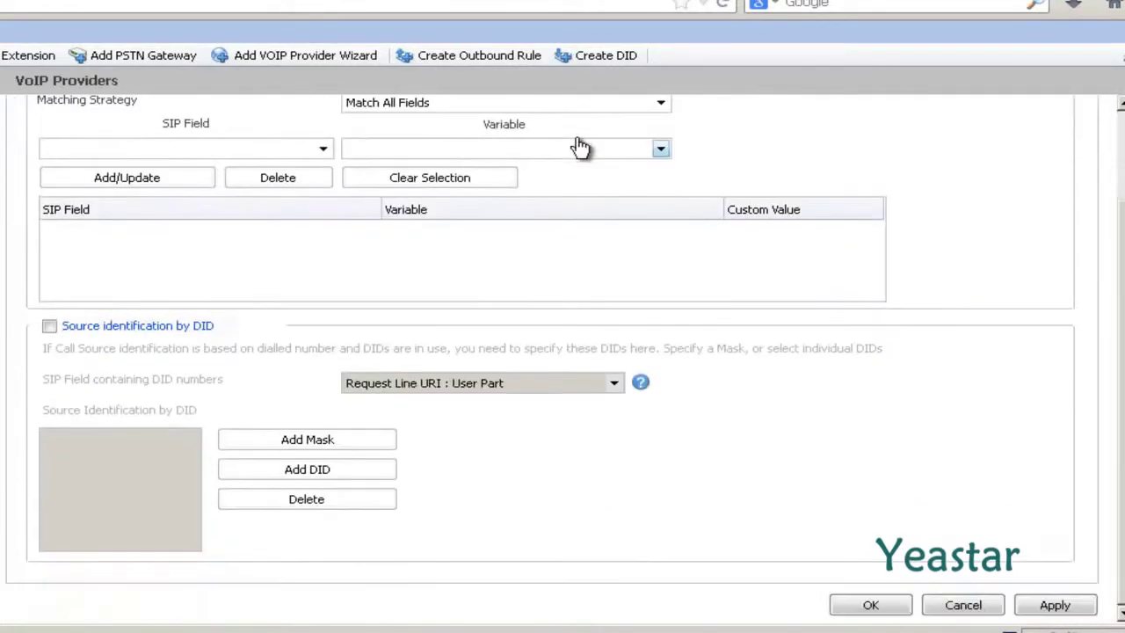
left_click(50, 329)
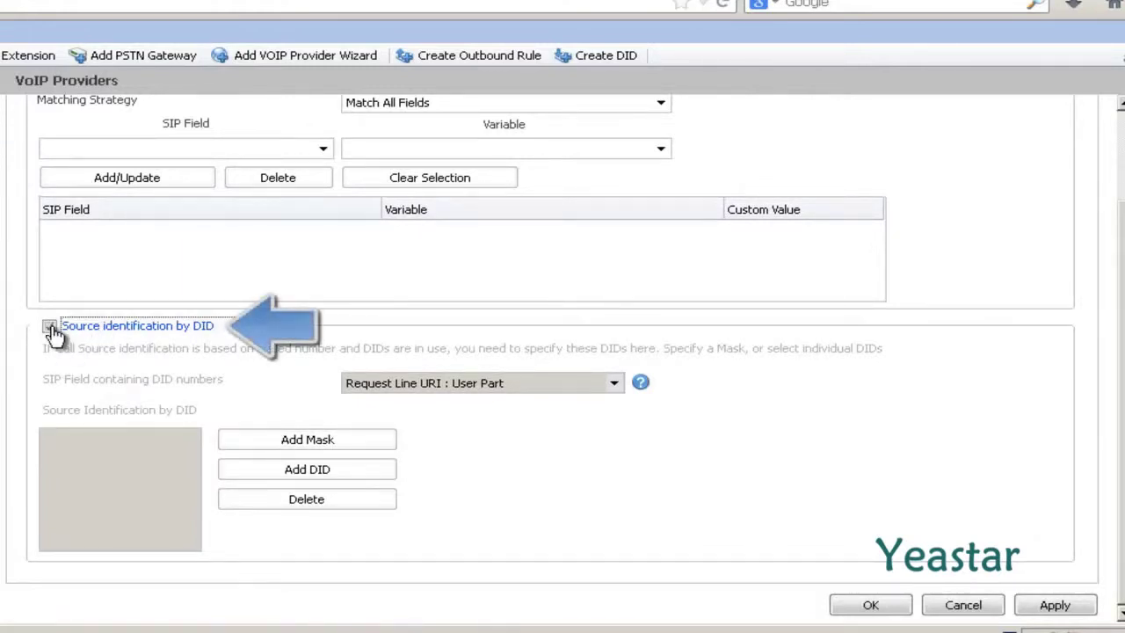
left_click(241, 477)
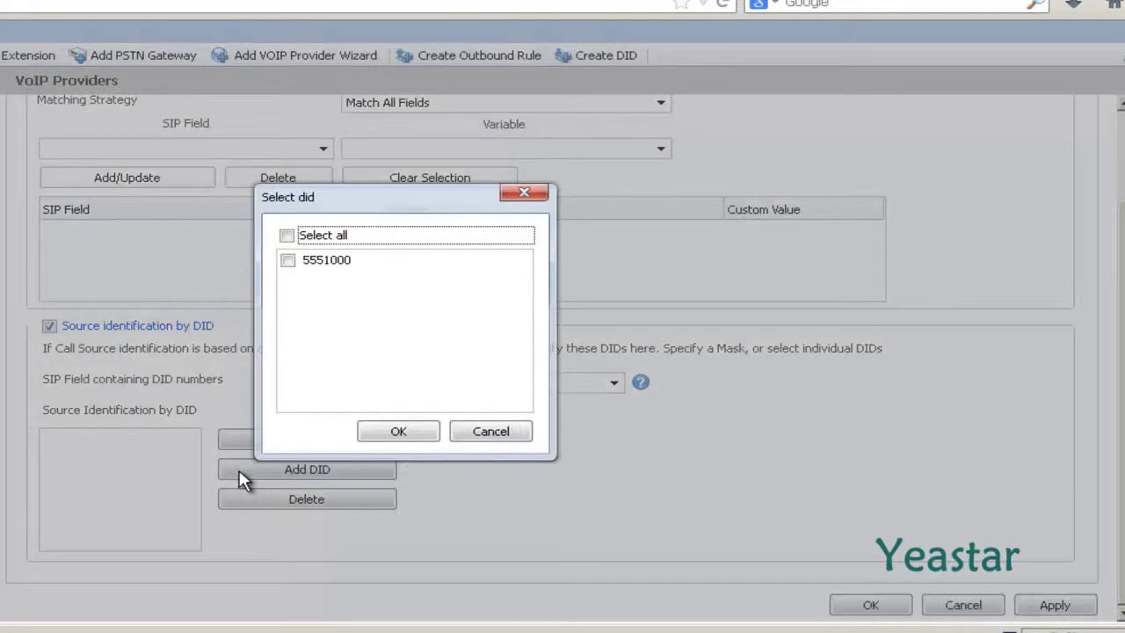
left_click(288, 261)
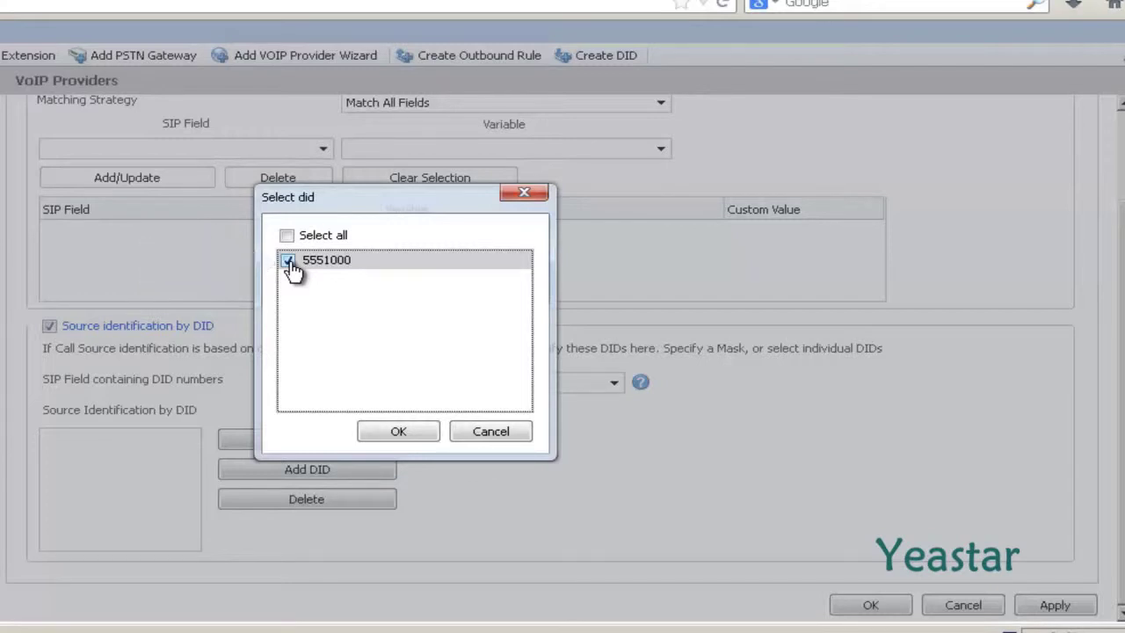
left_click(380, 440)
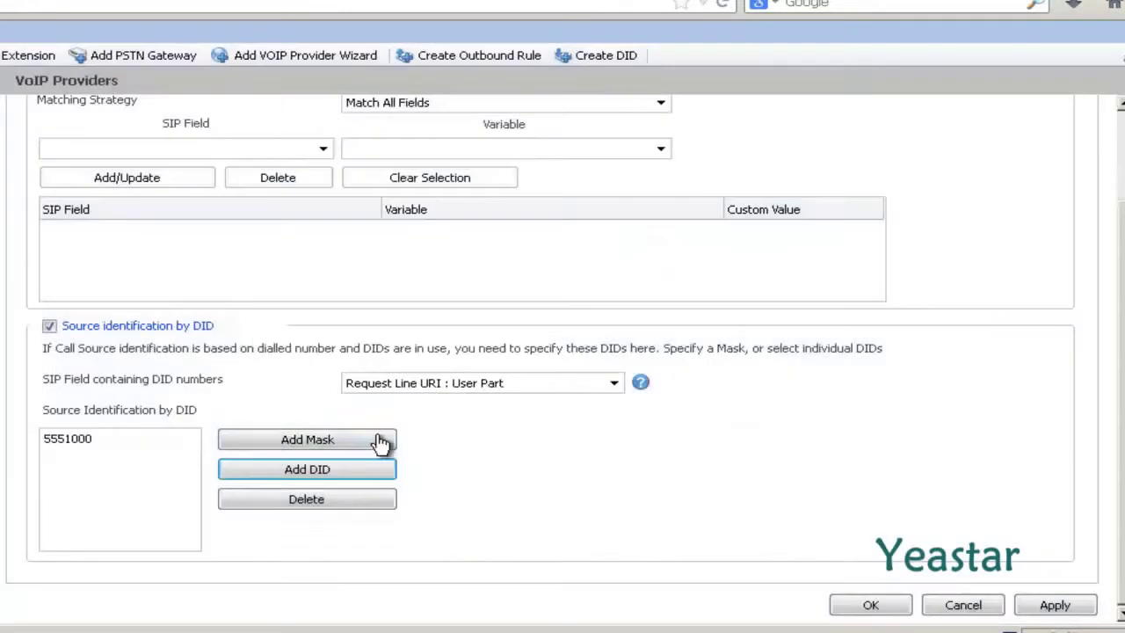
left_click(850, 607)
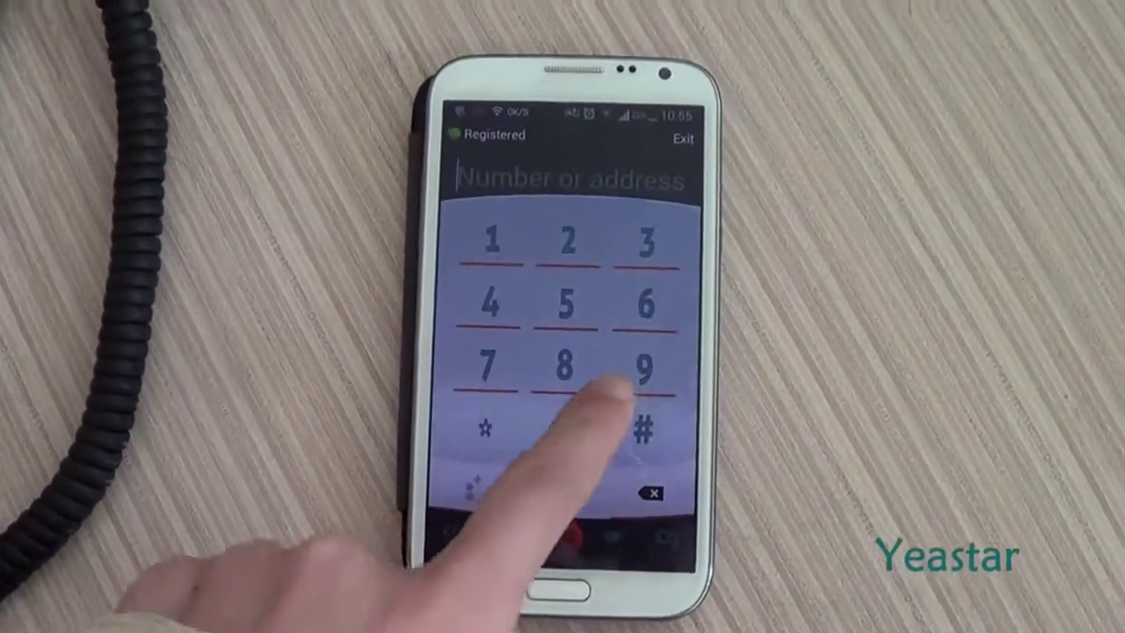
Step: Press 9 on the softphone dialer to begin an outbound test call
left_click(667, 350)
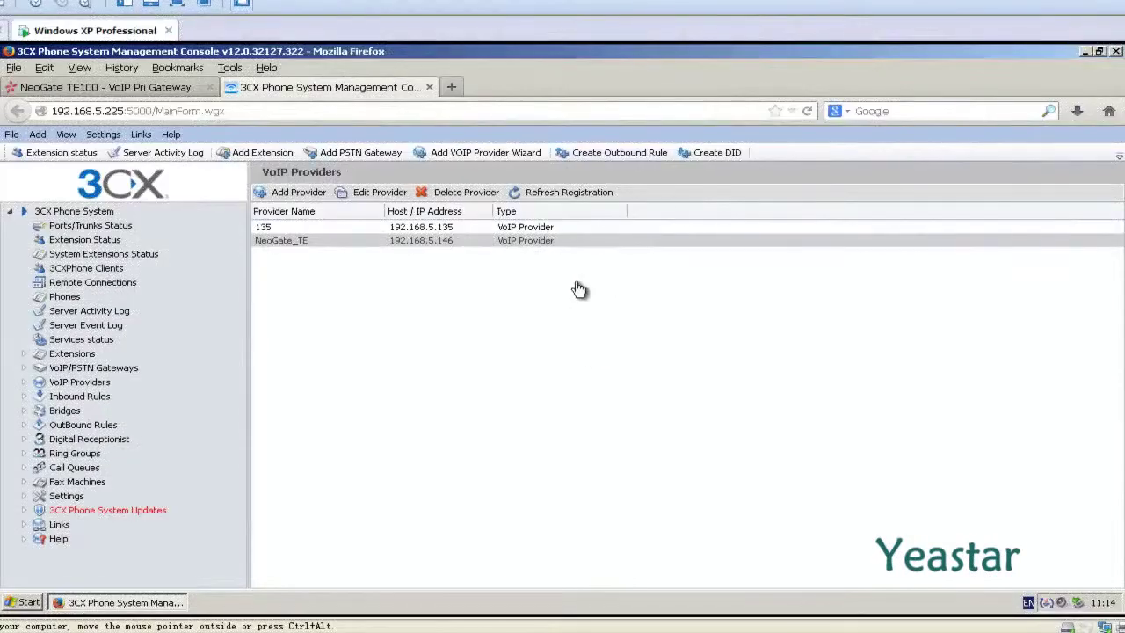
Step: Create 'Rule for NeoGate_TE': prefix 9, extensions 100-900, Route 1 NeoGate_TE, strip 1 digit
left_click(560, 155)
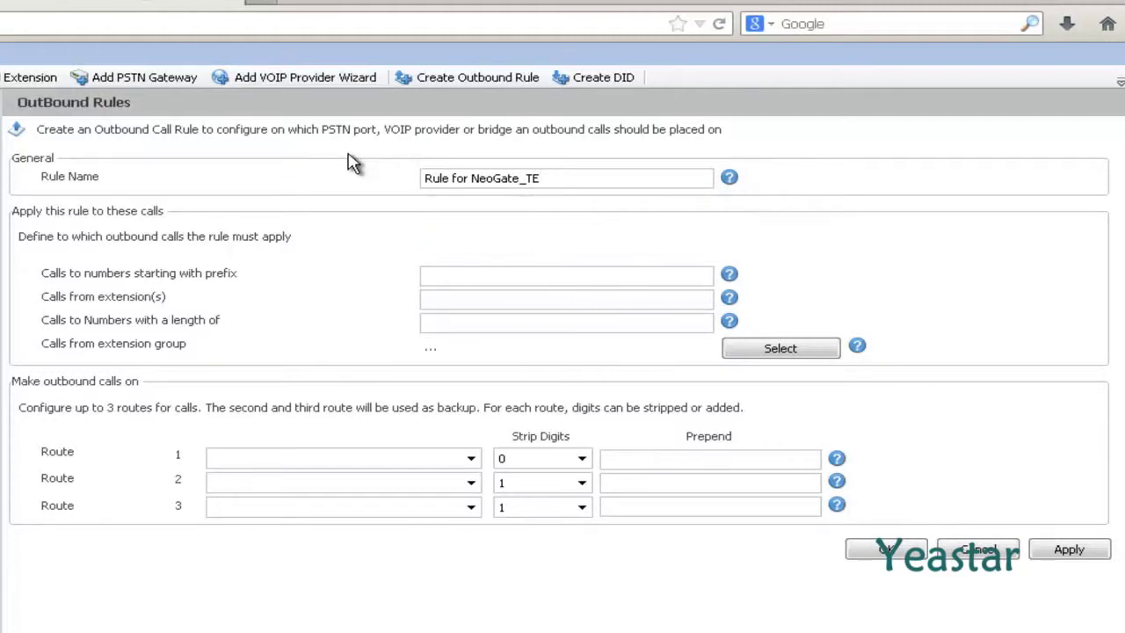
key("Tab")
key("Tab")
type("10")
left_click(471, 461)
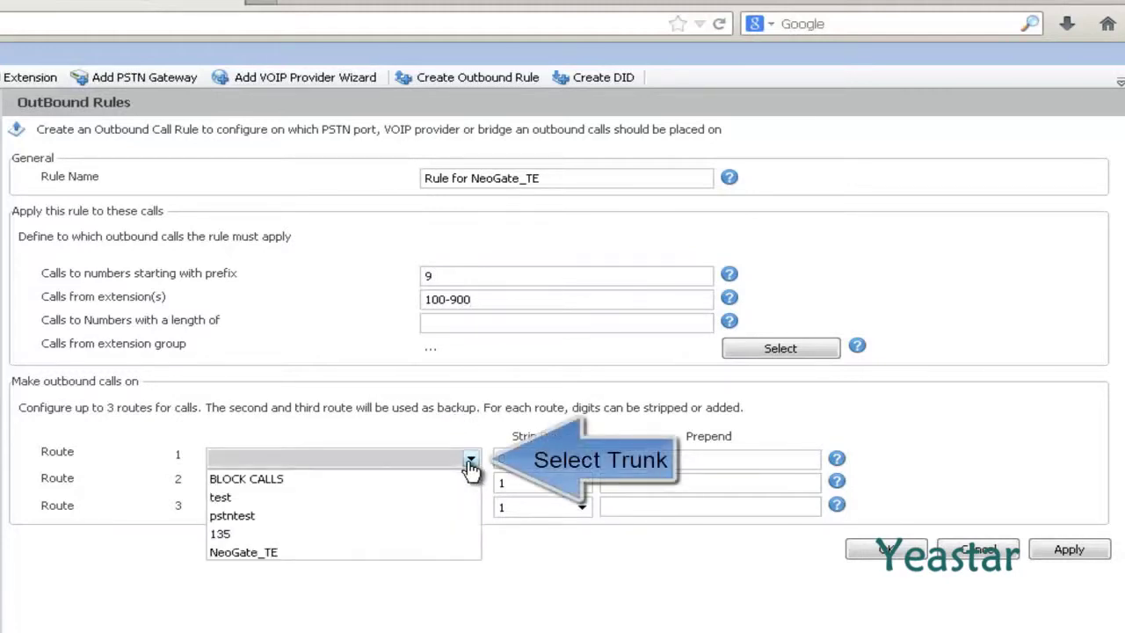
left_click(462, 554)
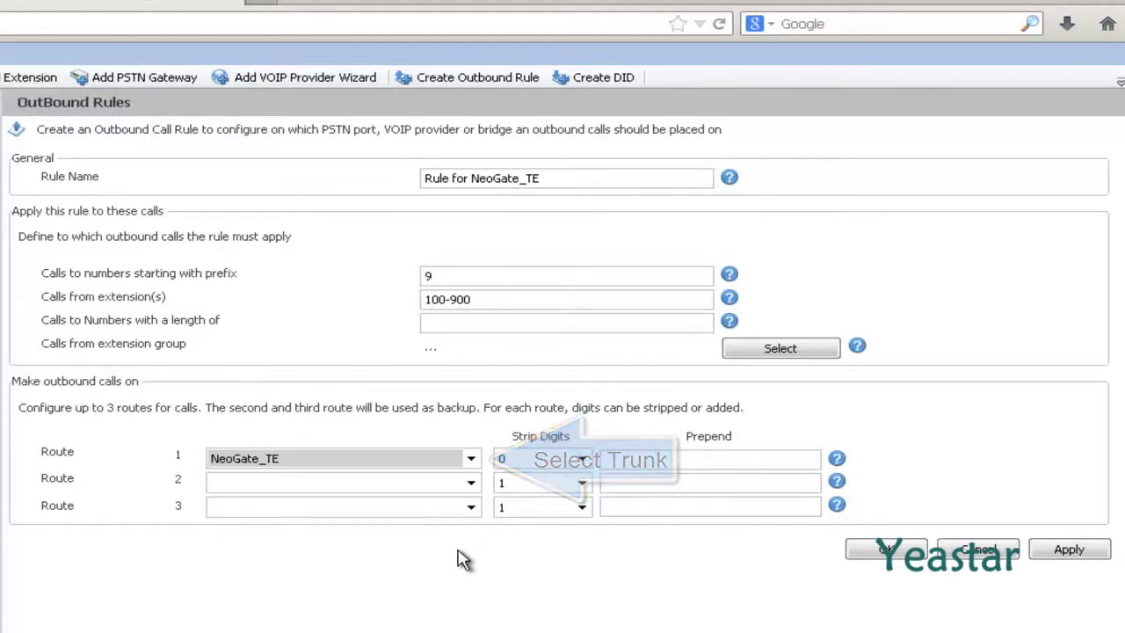
left_click(587, 464)
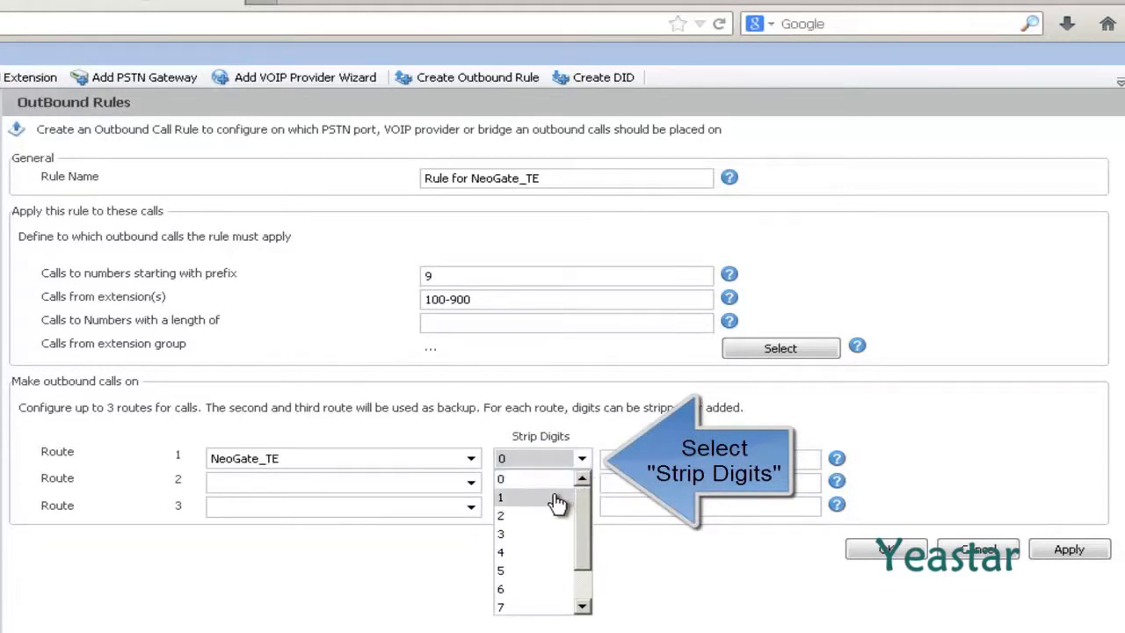
left_click(558, 500)
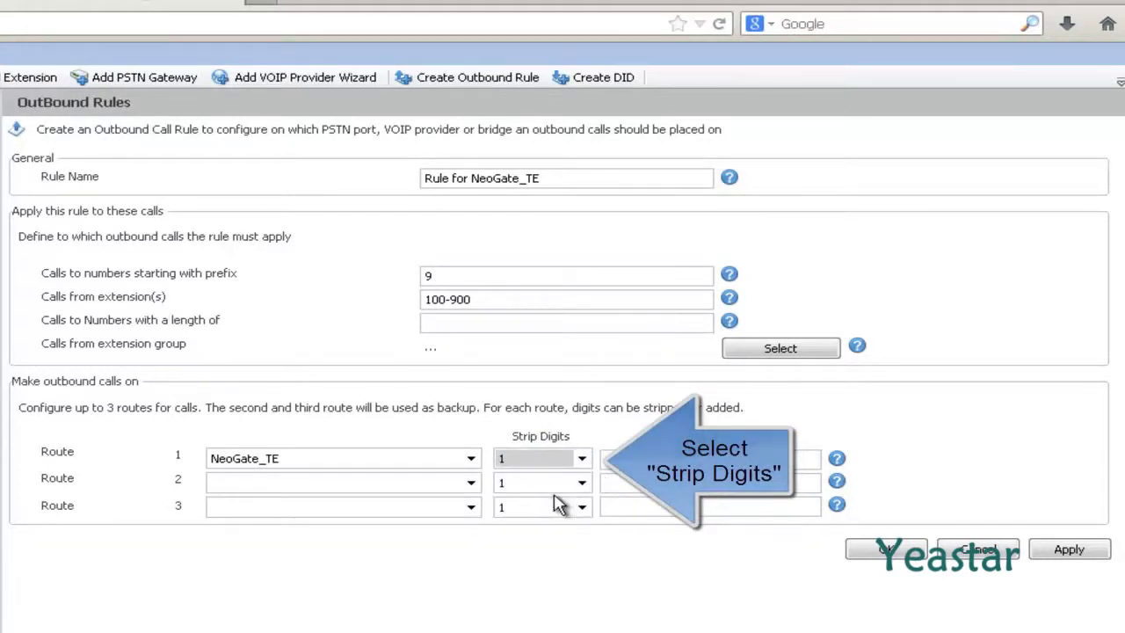
left_click(1050, 554)
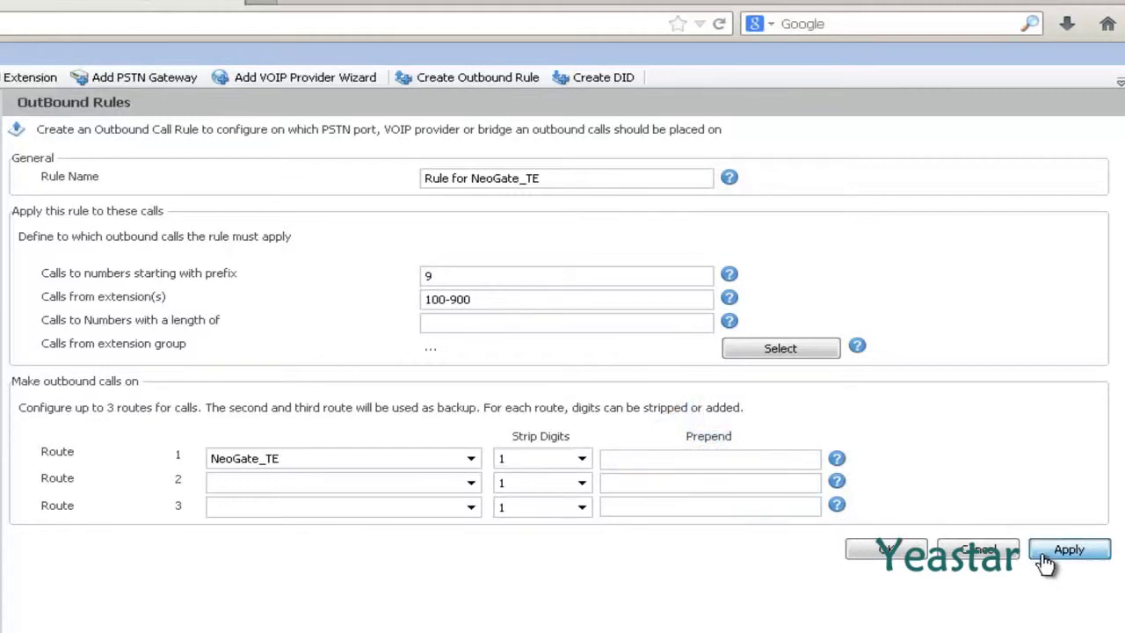
left_click(908, 550)
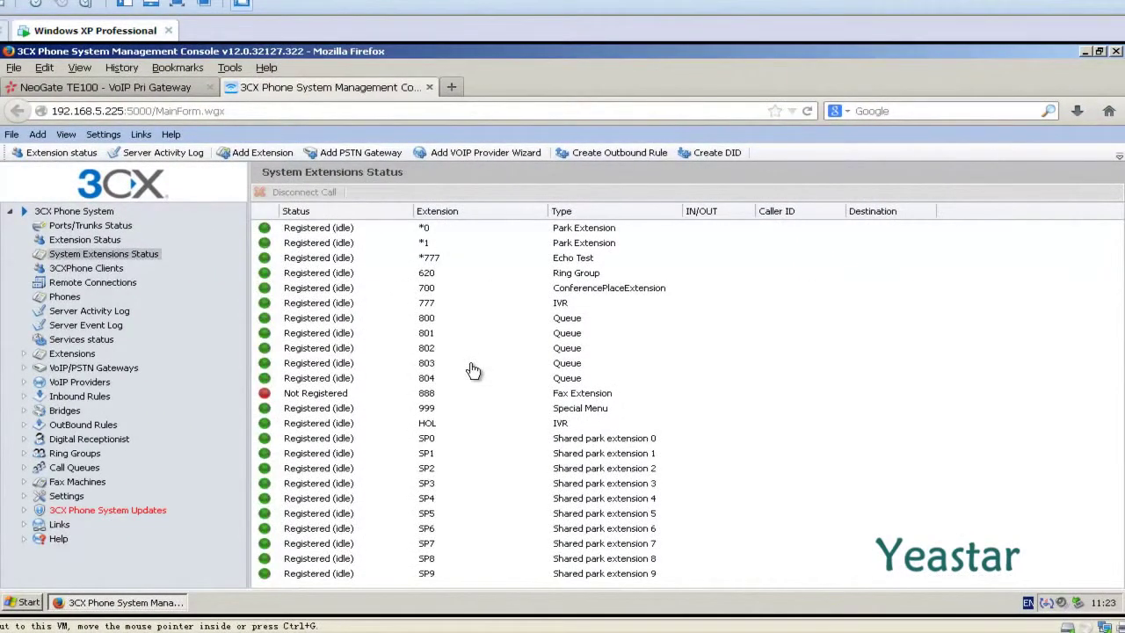
Step: Open the NeoGate_TE VoIP provider's settings again for editing
left_click(102, 386)
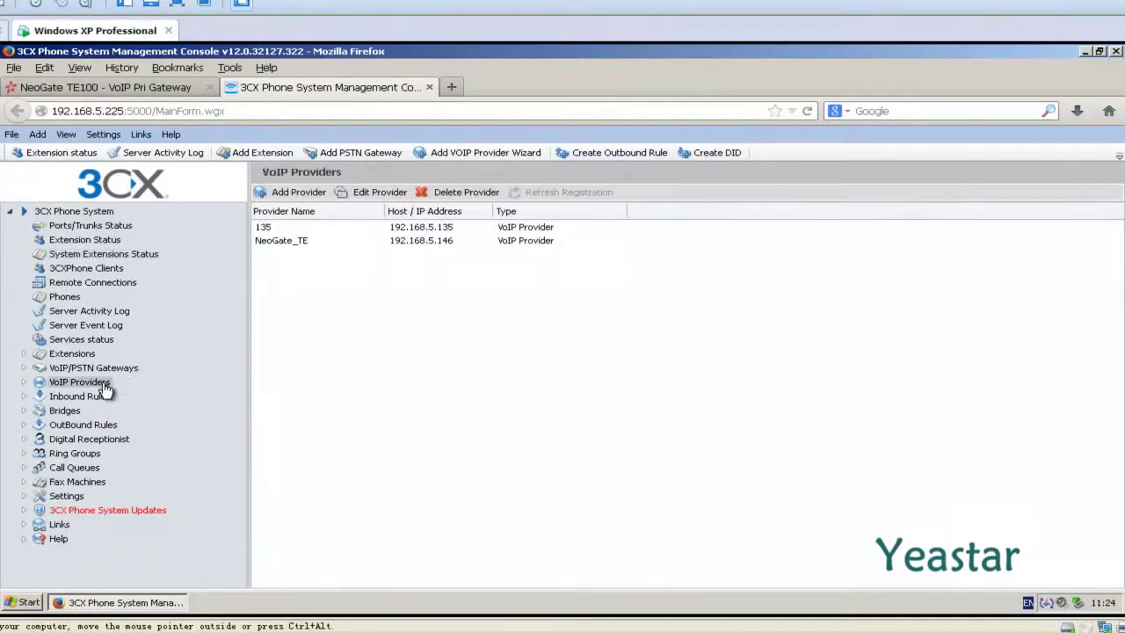
left_click(326, 242)
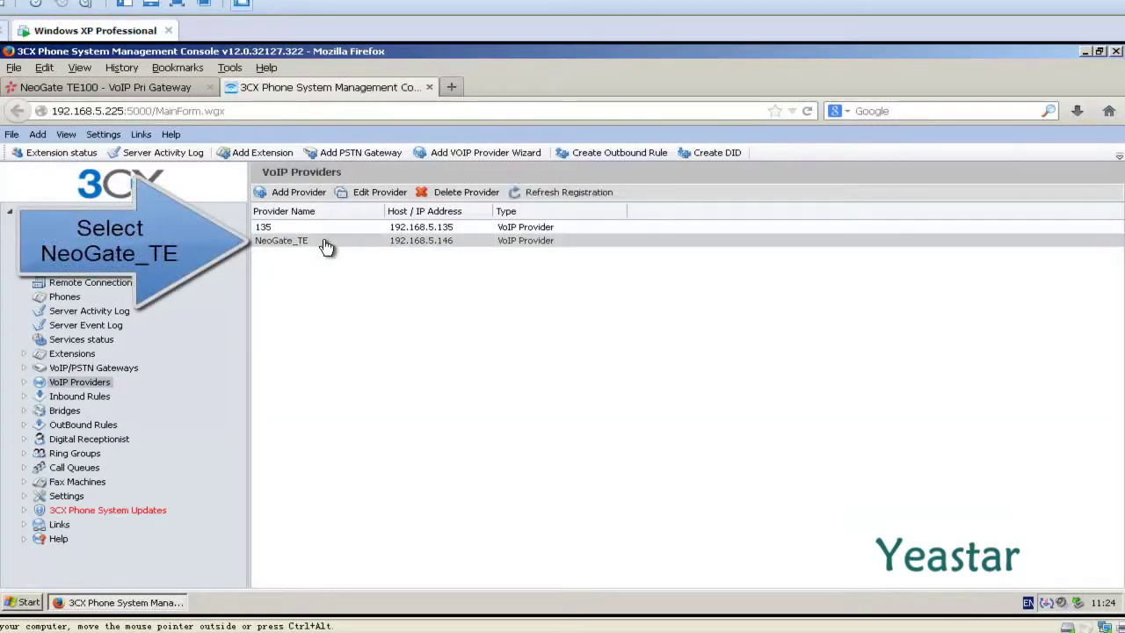
left_click(343, 194)
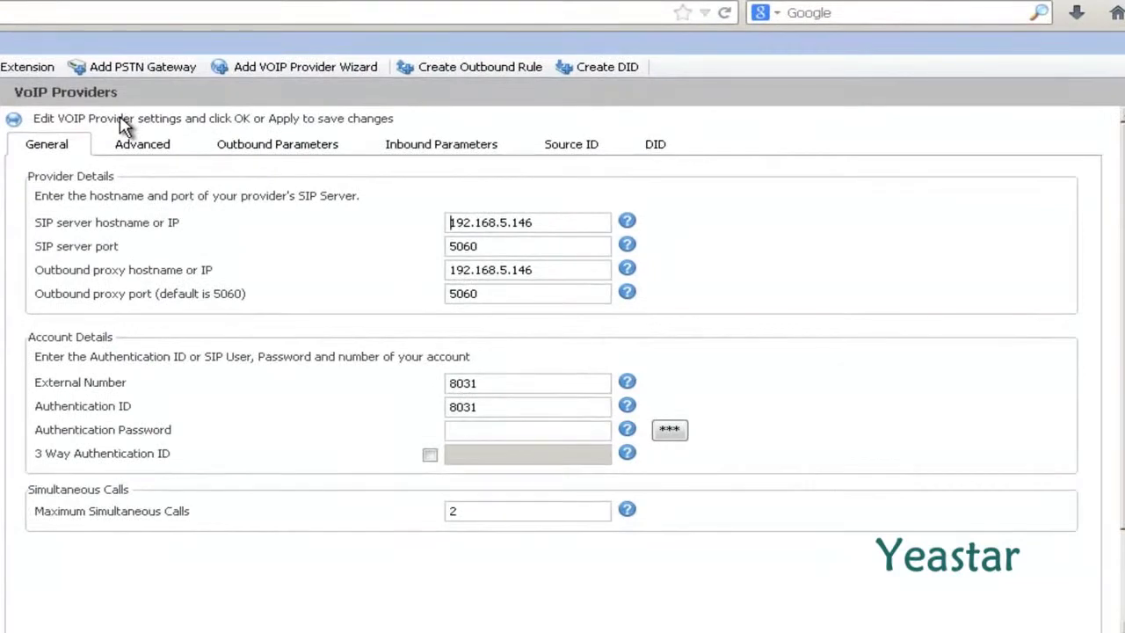
Step: In Outbound Parameters, set the From : Display Name field to CallerDispName
left_click(248, 149)
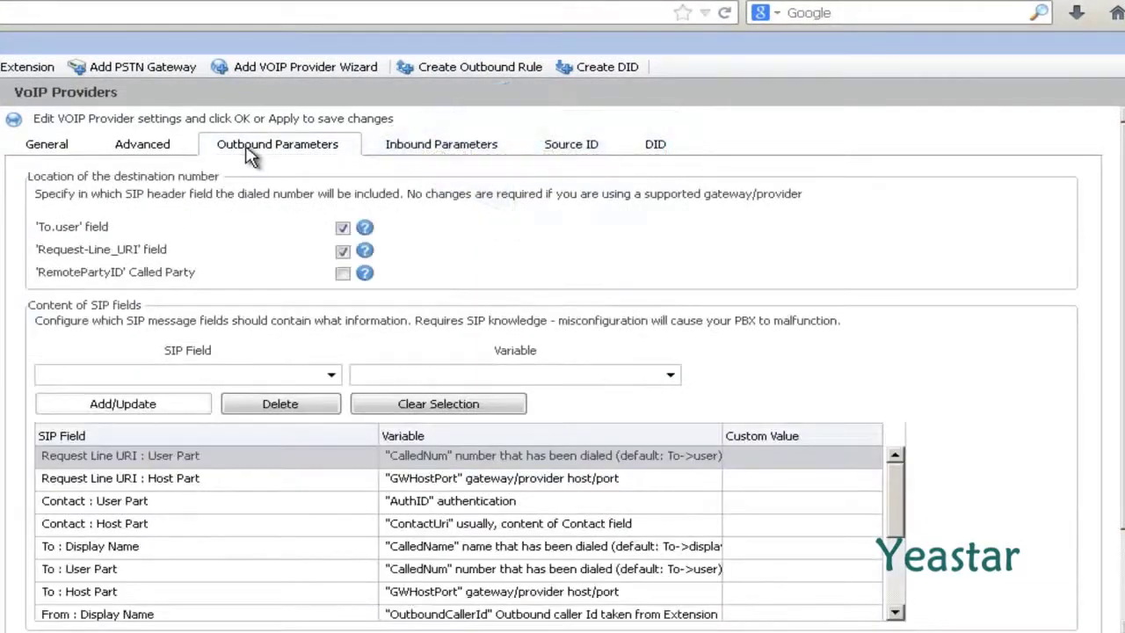
scroll(253, 167, "down", 2)
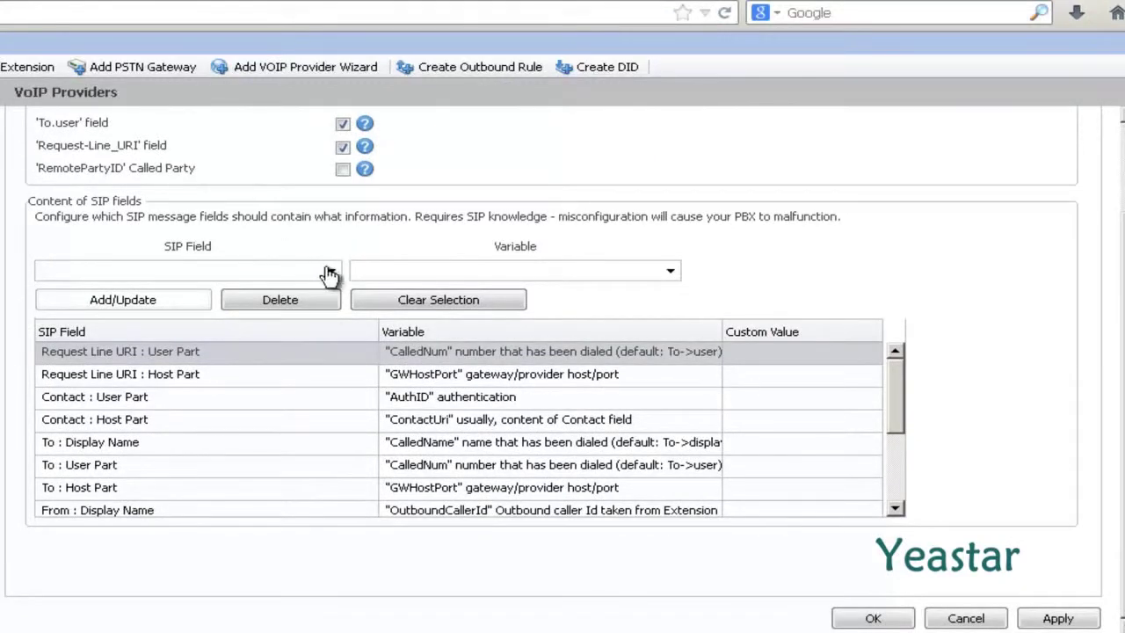
left_click(331, 275)
scroll(332, 281, "up", 2)
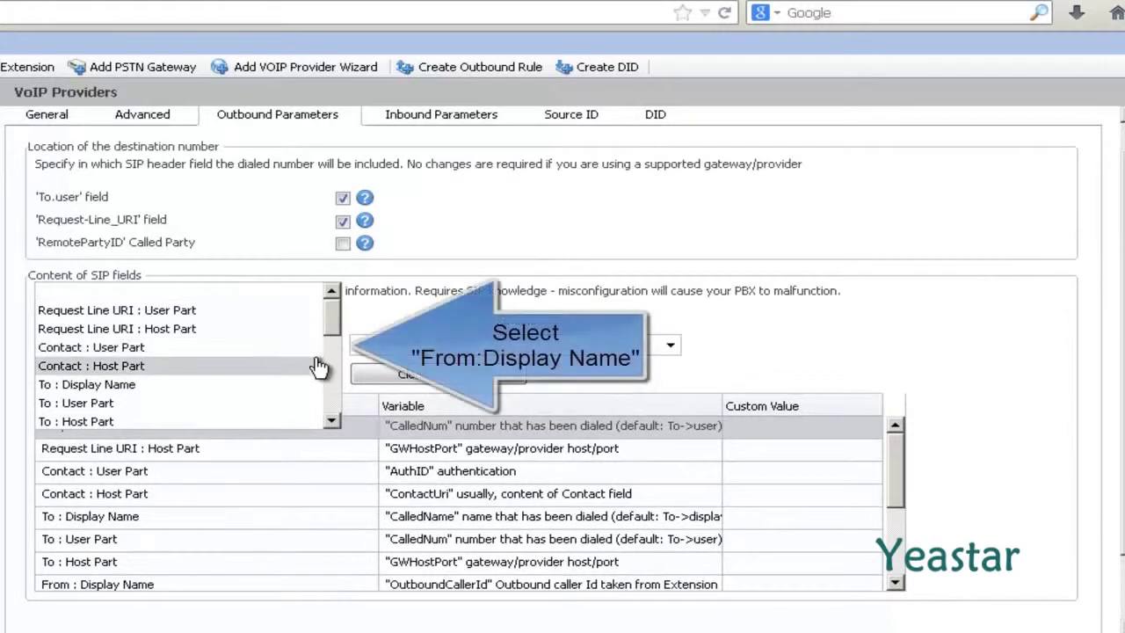
scroll(319, 369, "down", 2)
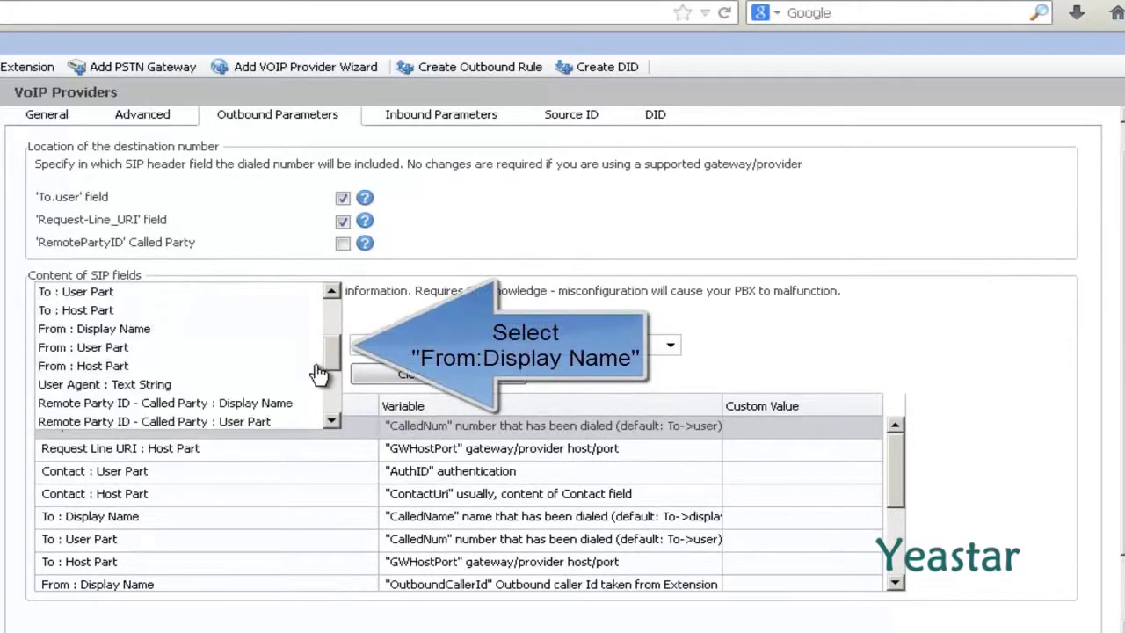
left_click(164, 330)
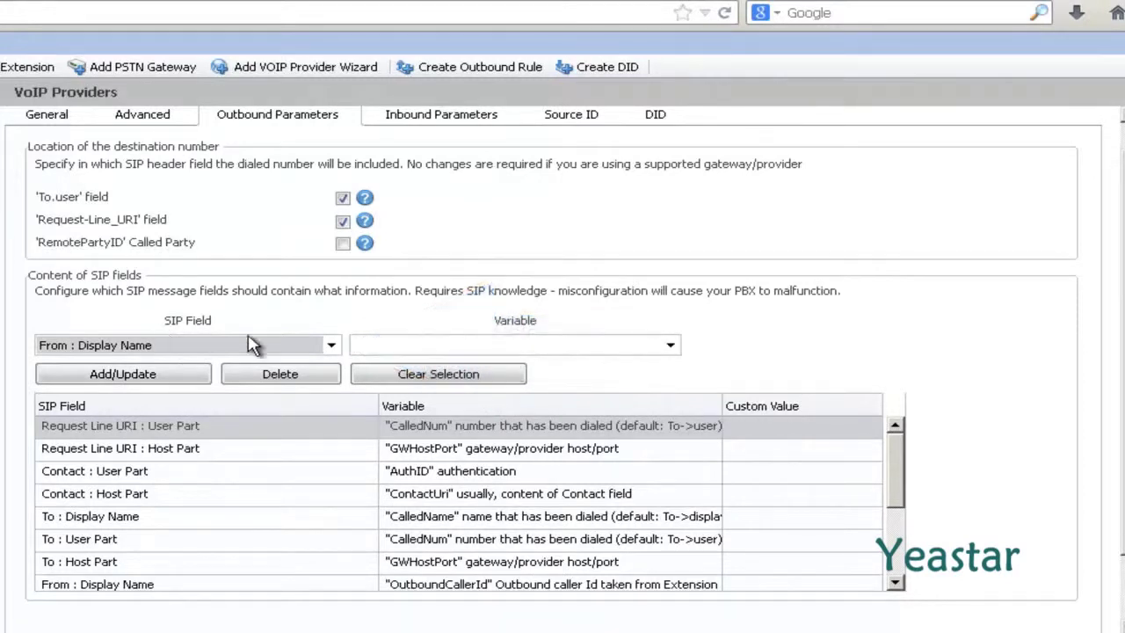
left_click(670, 348)
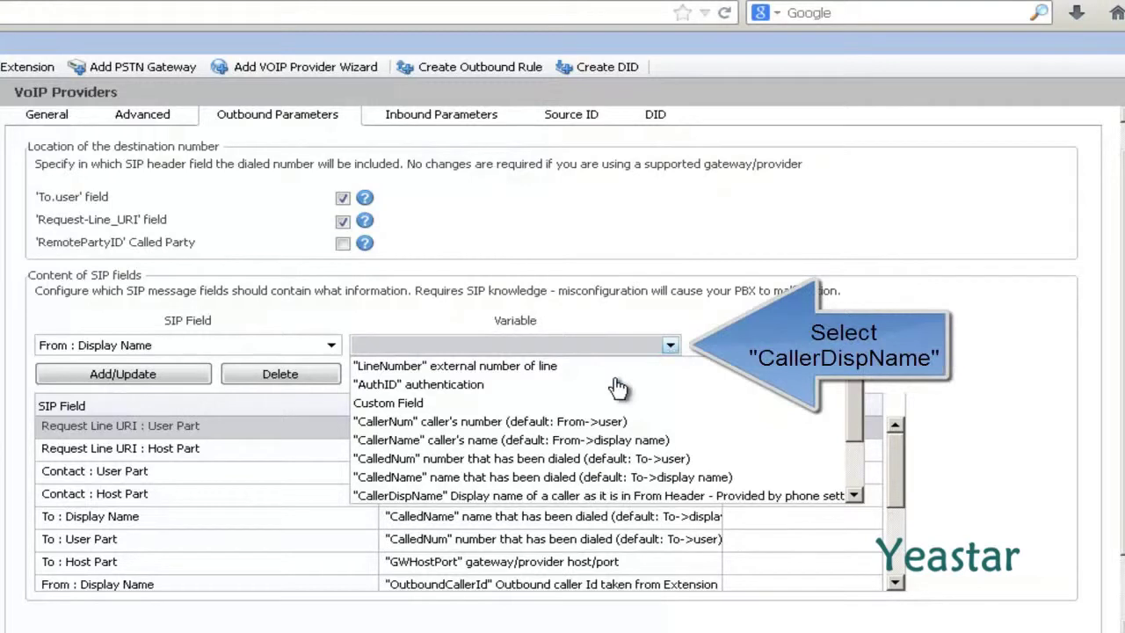
left_click(505, 497)
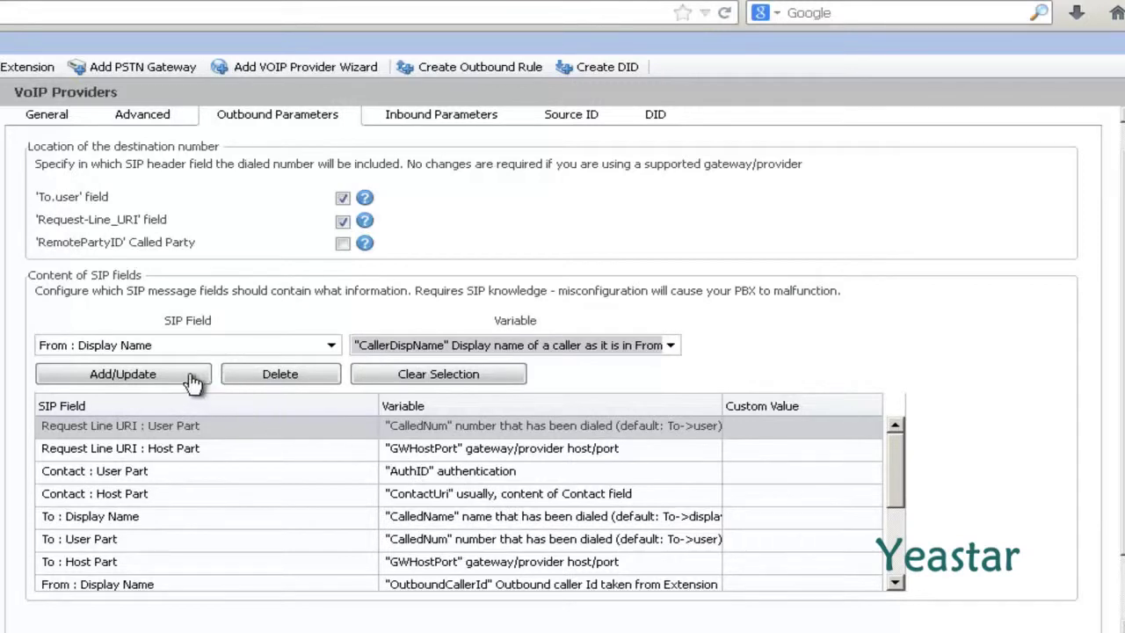
left_click(164, 380)
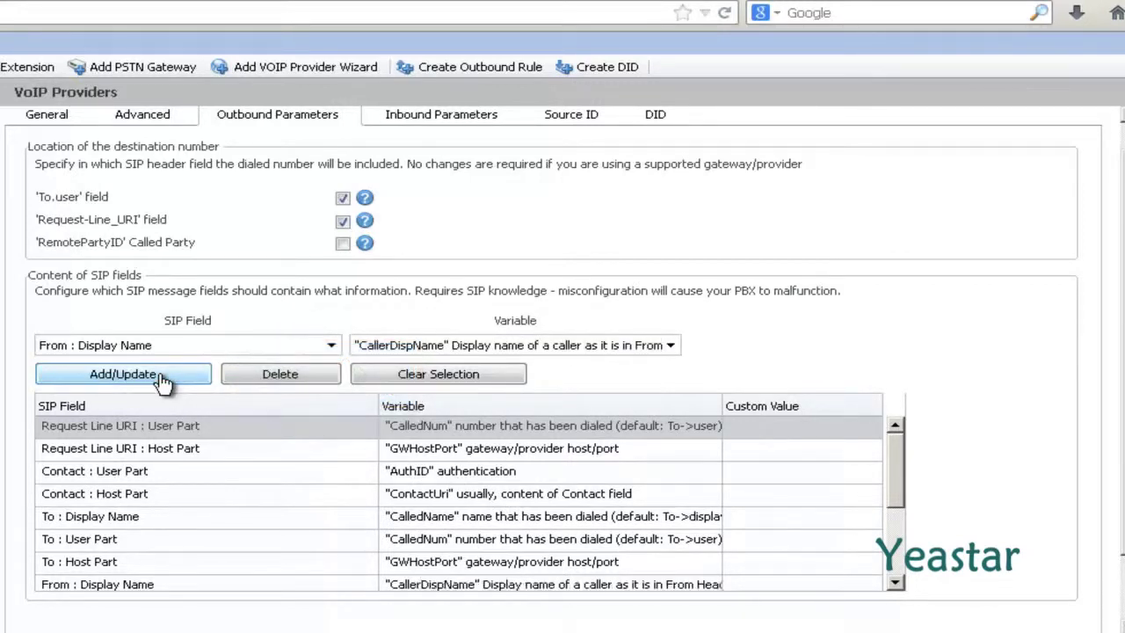
Step: Set the From : User Part field to CallerDispName as well
left_click(331, 348)
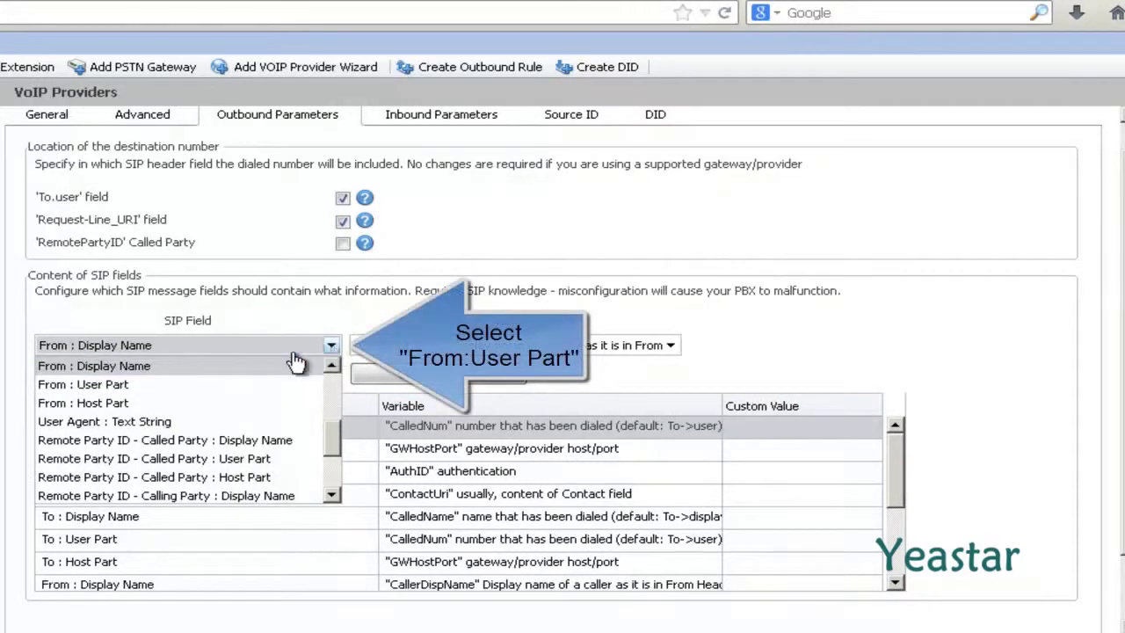
left_click(151, 389)
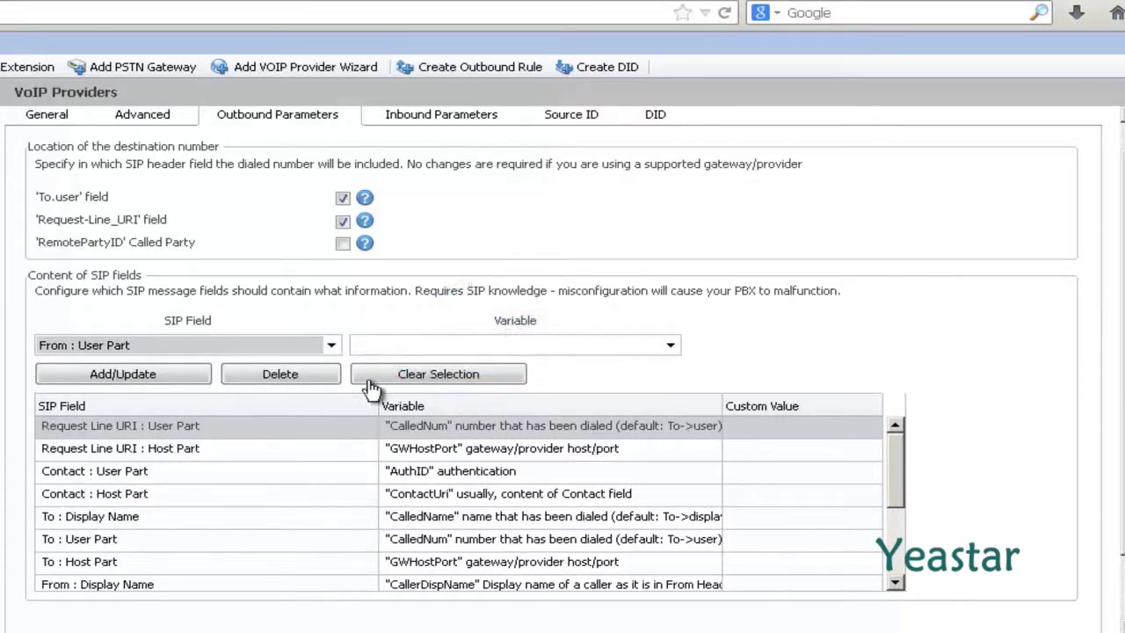
left_click(671, 346)
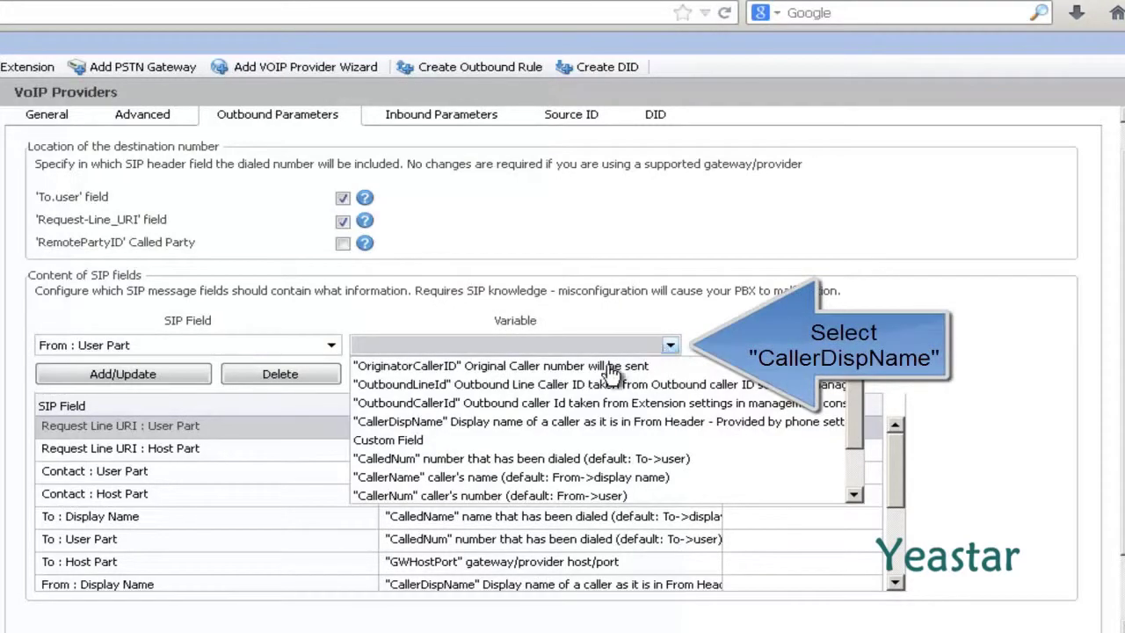
left_click(475, 424)
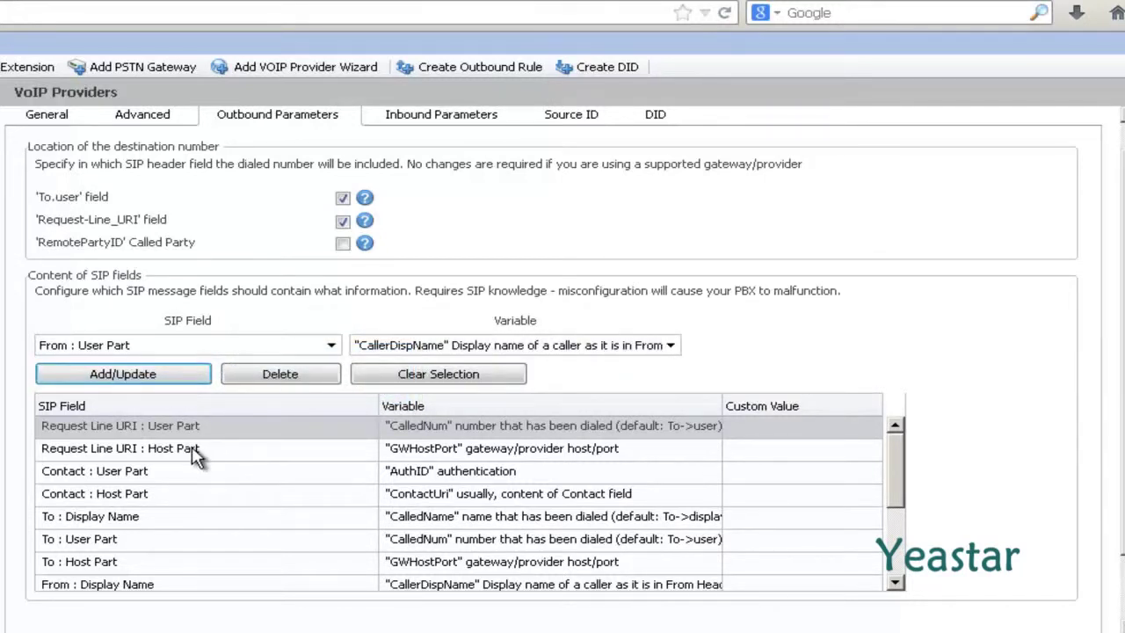
Step: Apply the outbound parameter changes and close the NeoGate_TE provider settings
scroll(193, 455, "down", 3)
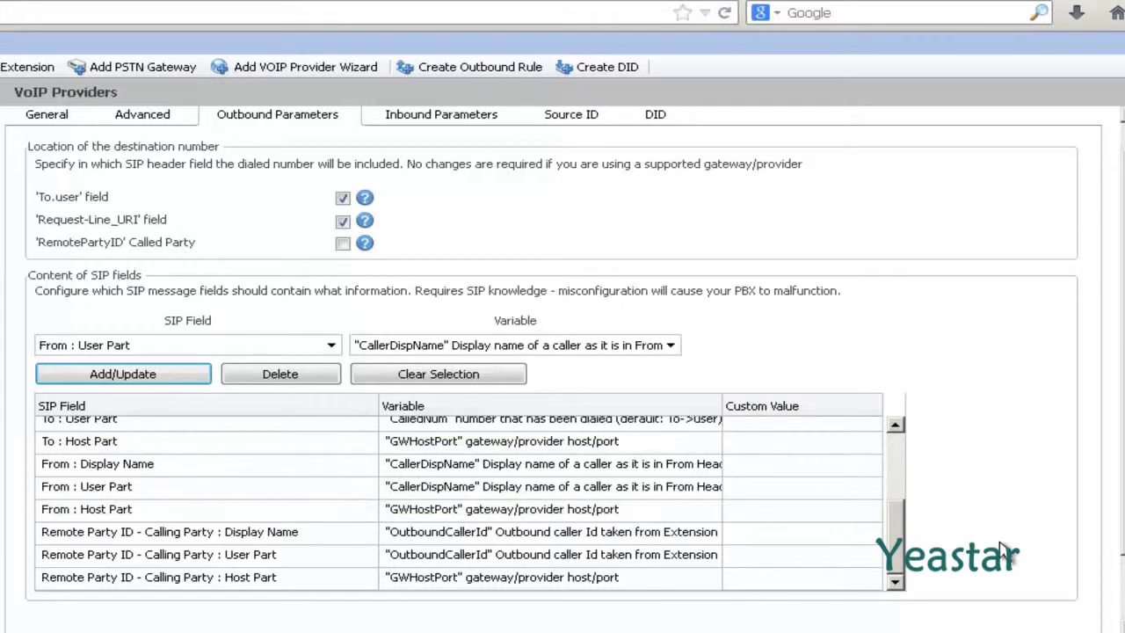
scroll(1005, 551, "down", 2)
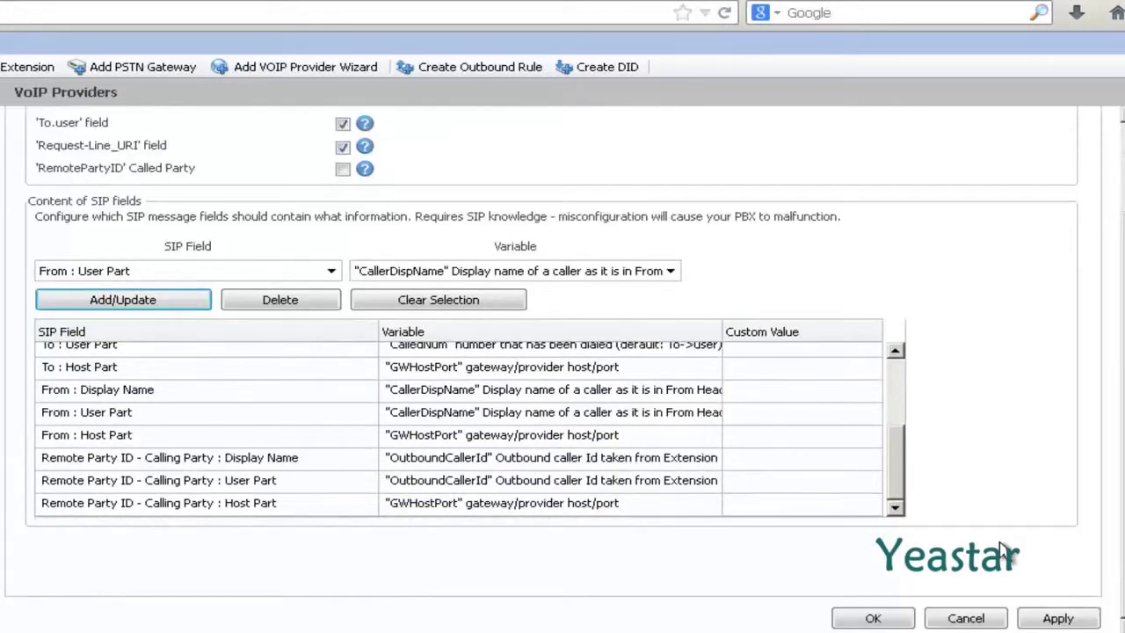
left_click(1046, 621)
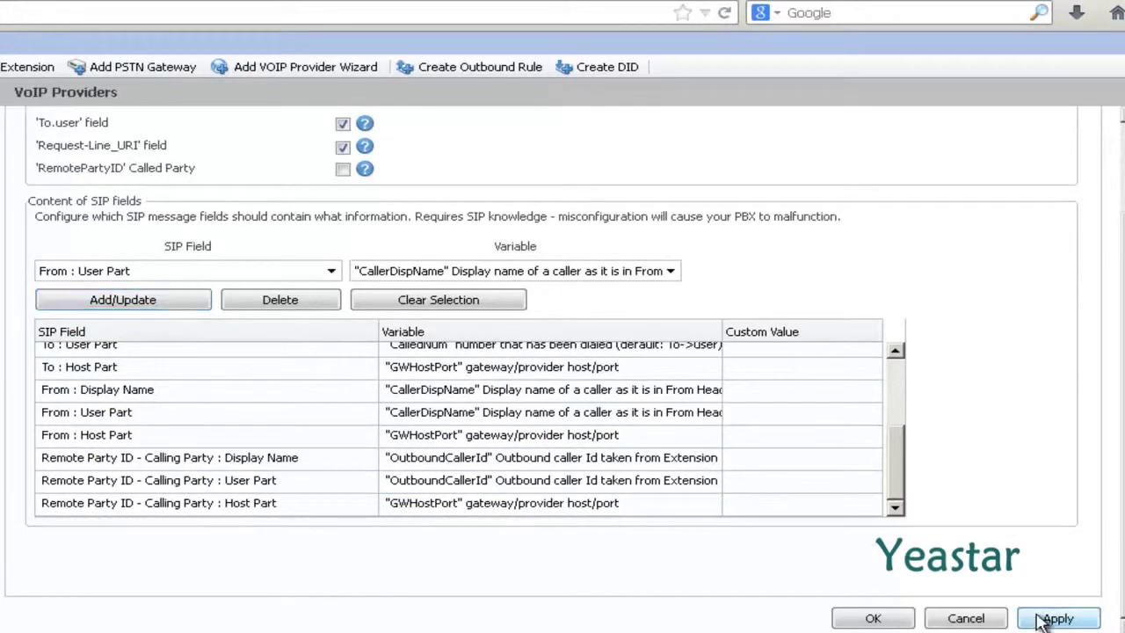
left_click(896, 621)
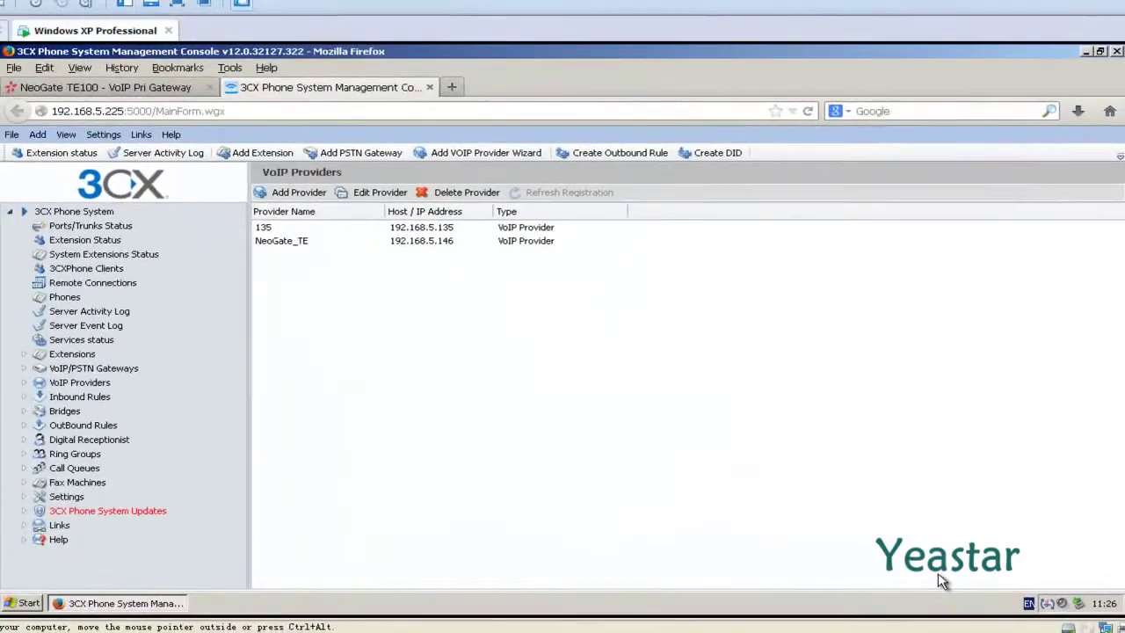
left_click(160, 211)
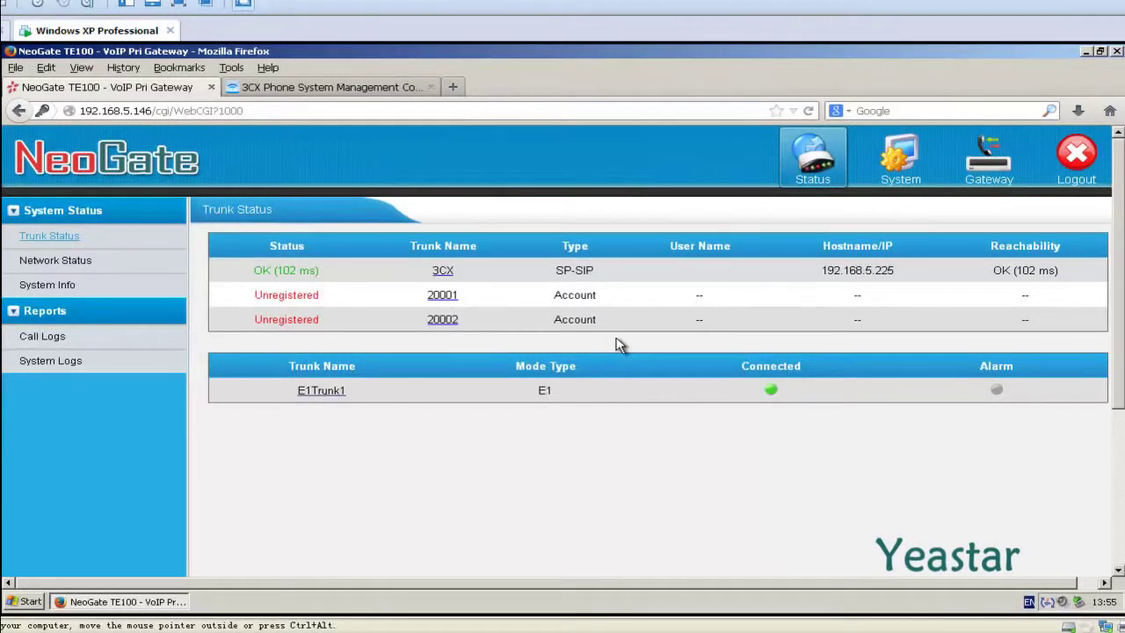
Step: Switch to the Gateway section and show the Routes List page
left_click(991, 186)
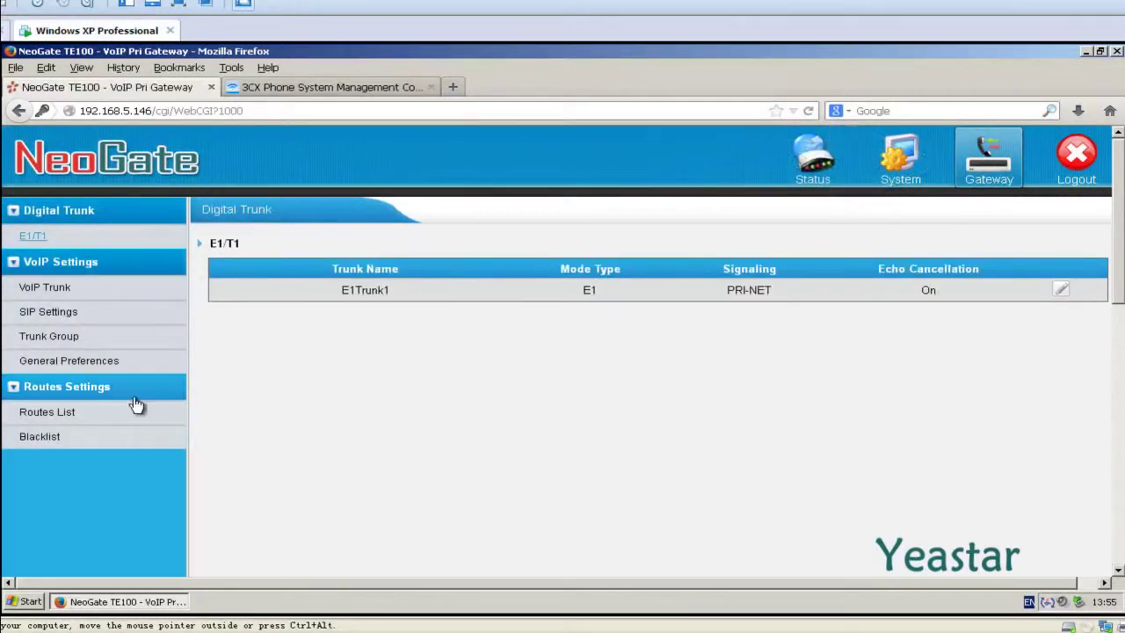
left_click(78, 419)
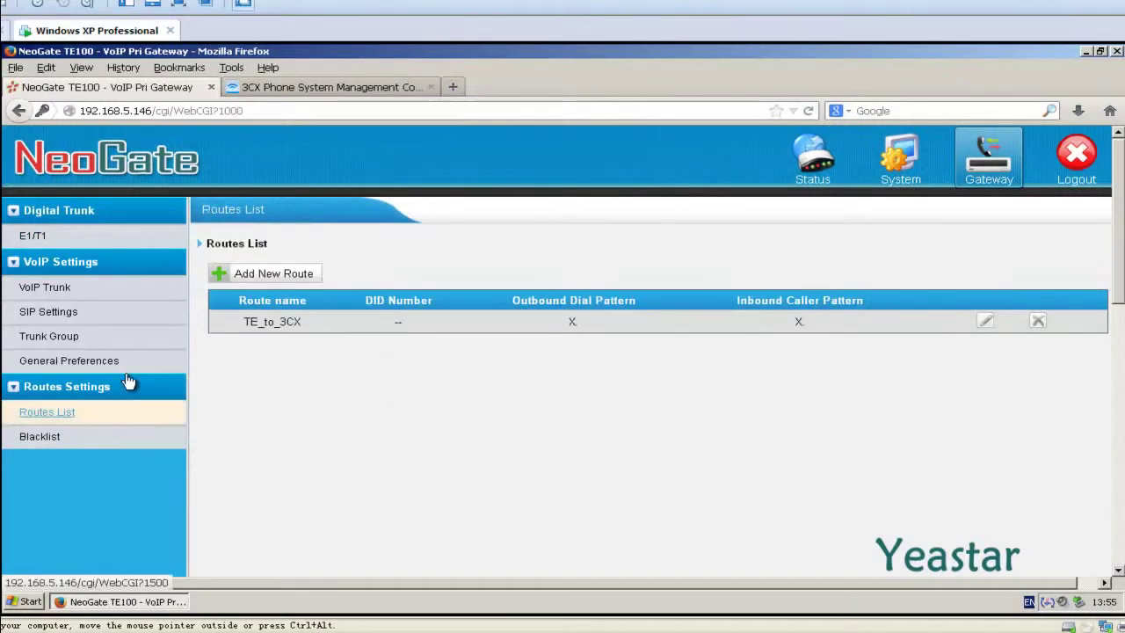
Step: Add simple-mode route 3CX_to_TE from ServiceProvider -- 3CX through E1Trunk1 and save it
left_click(219, 278)
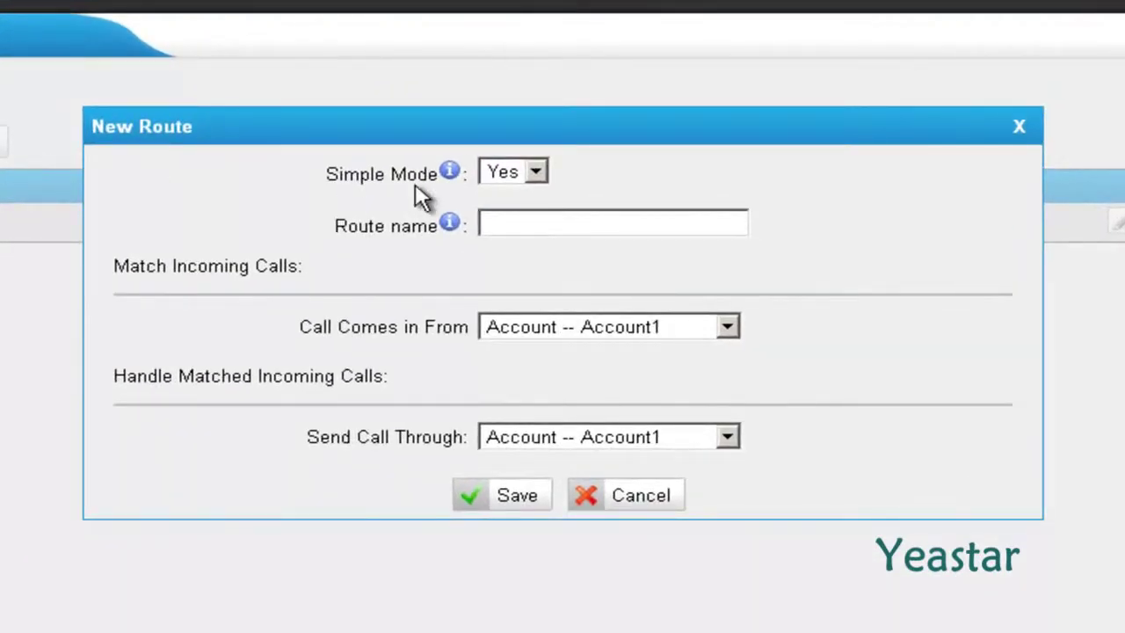
left_click(536, 175)
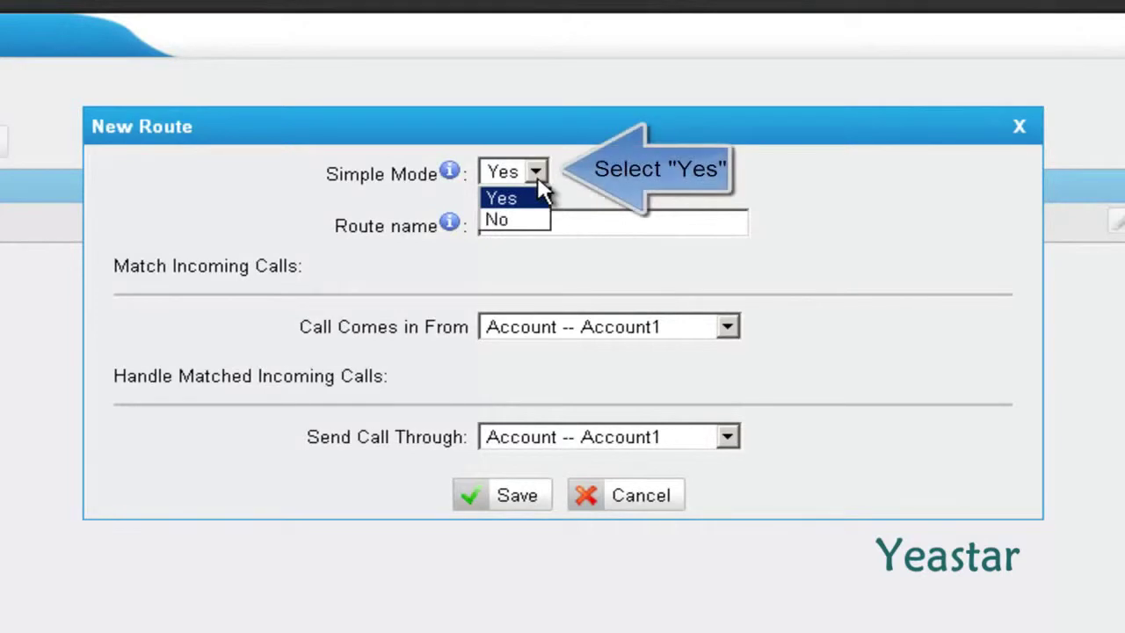
left_click(543, 197)
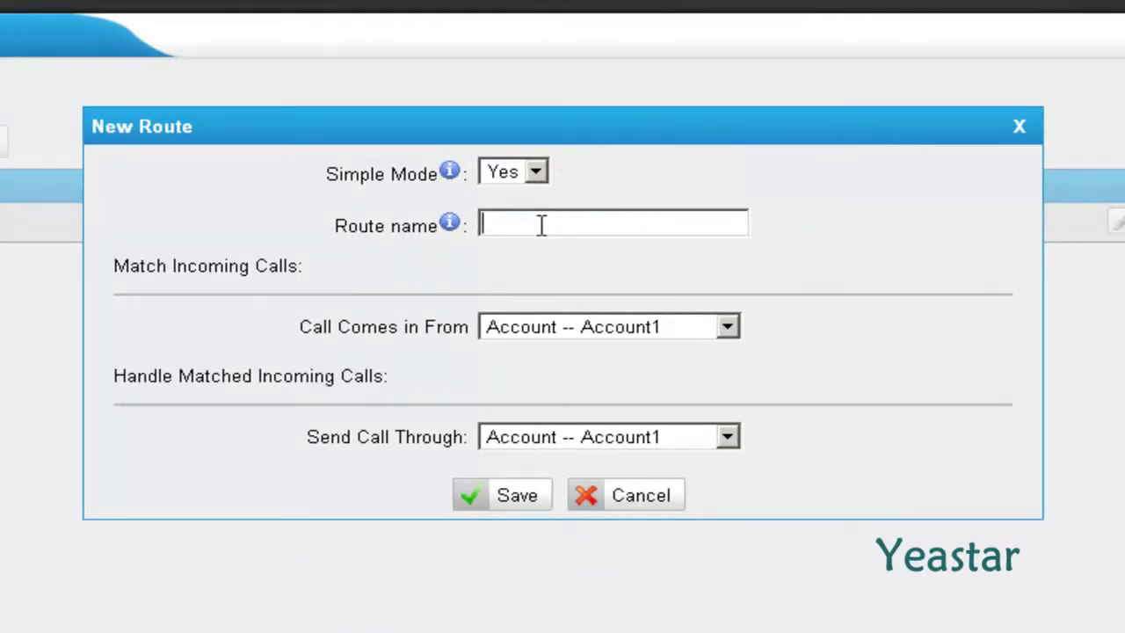
left_click(571, 219)
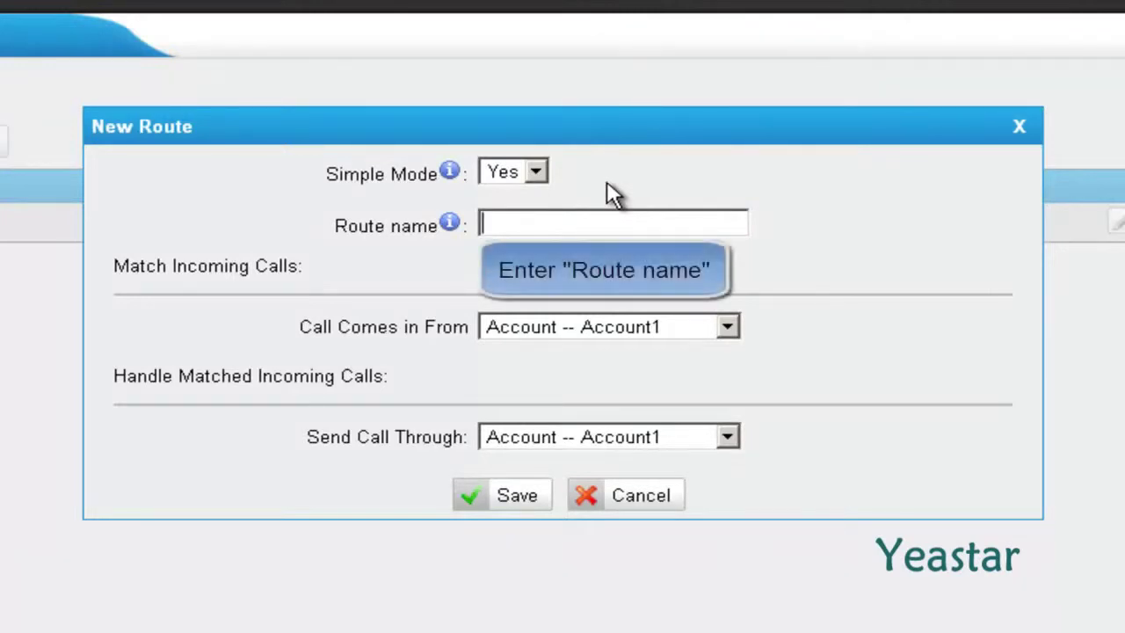
type("3CX")
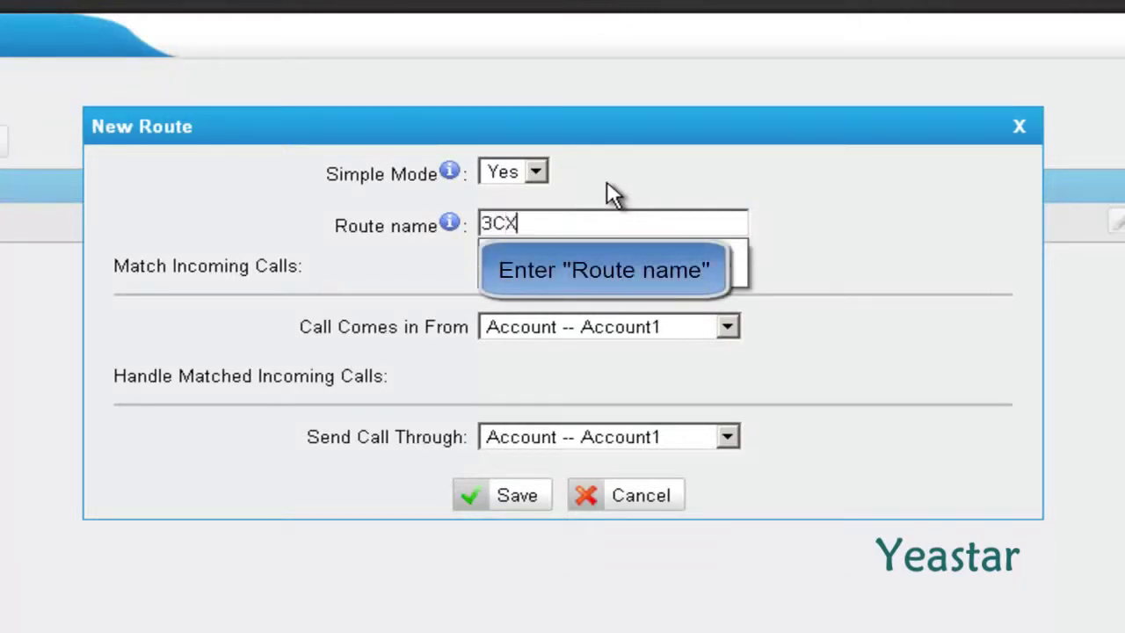
type("_to_")
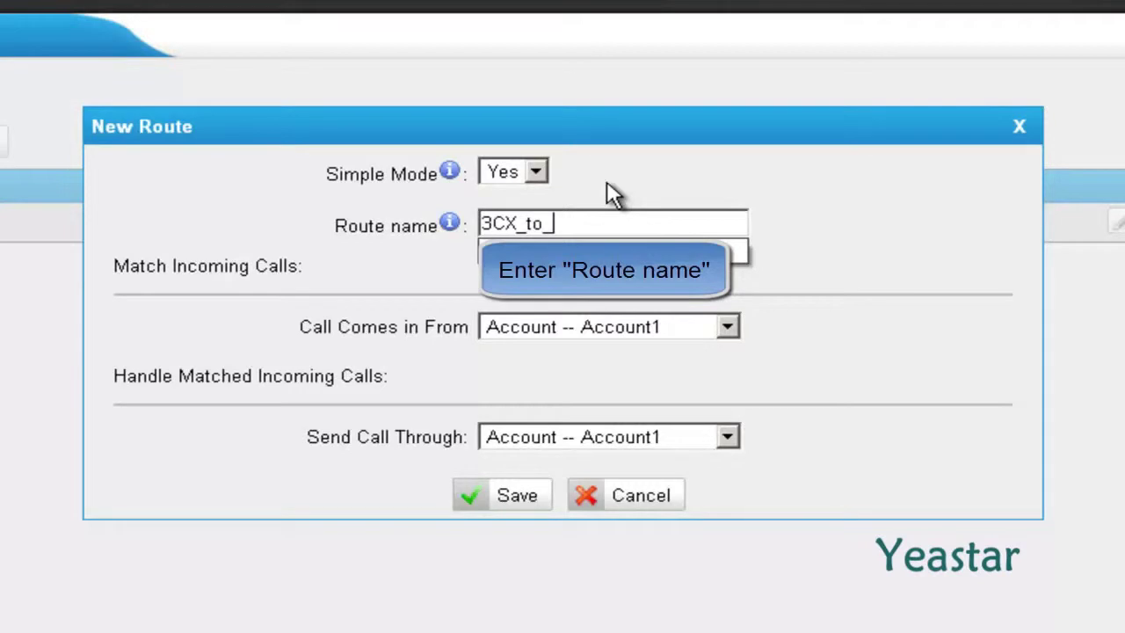
type("TE")
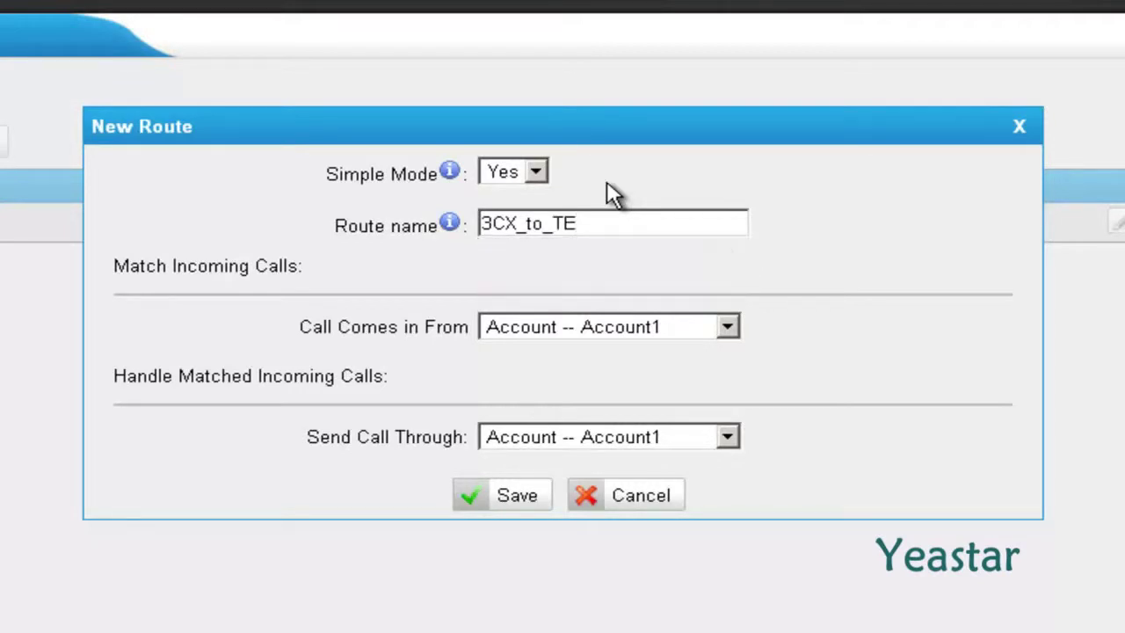
left_click(728, 327)
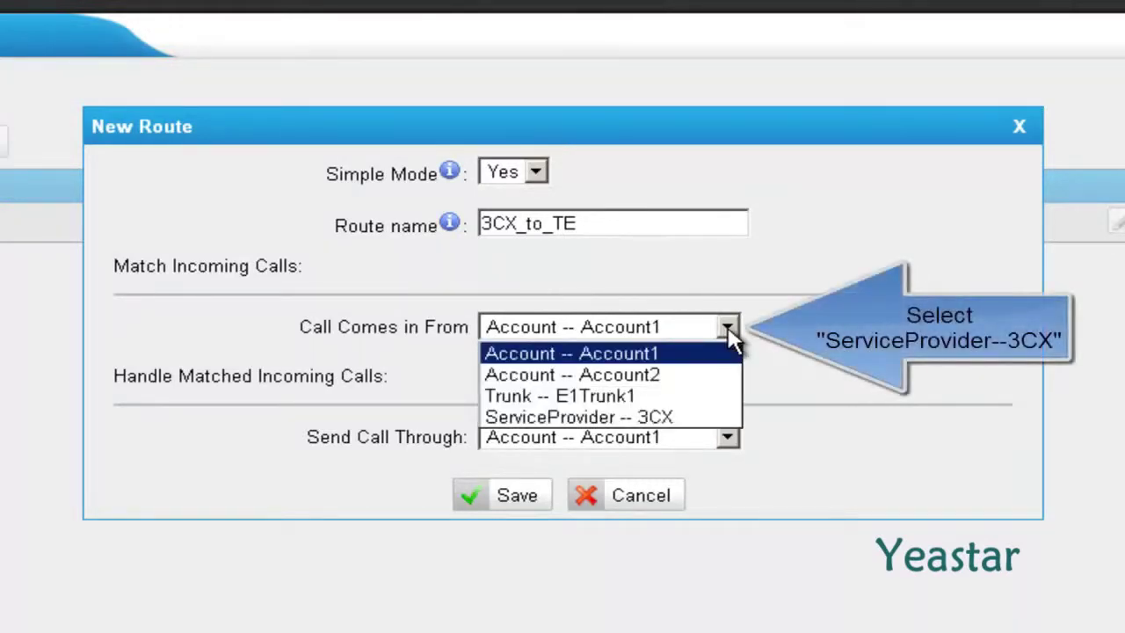
left_click(703, 418)
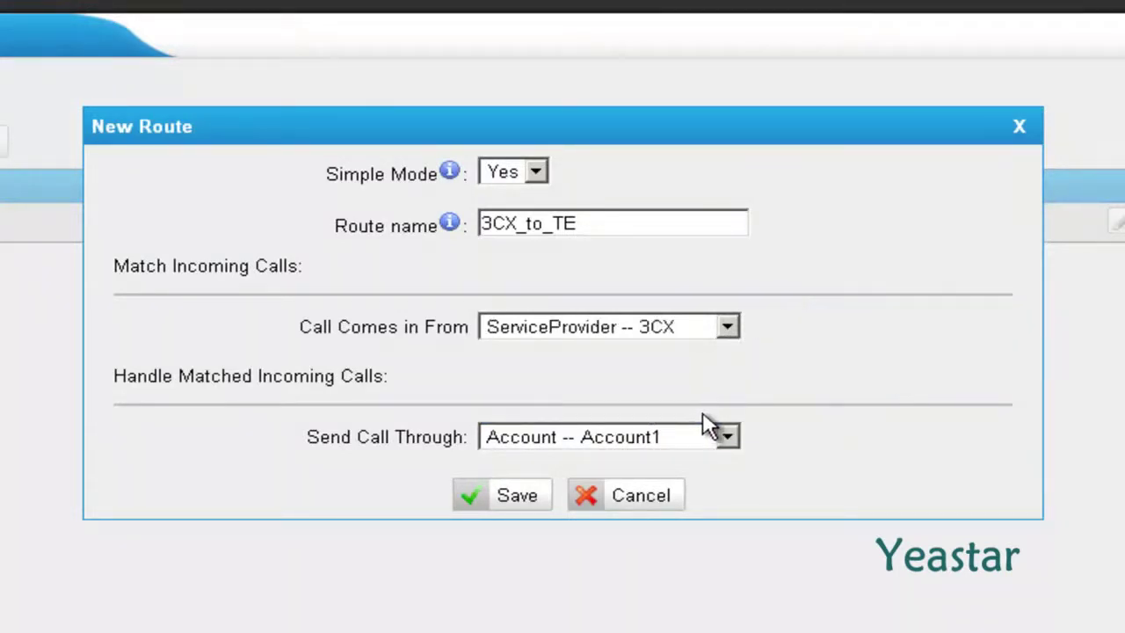
left_click(729, 438)
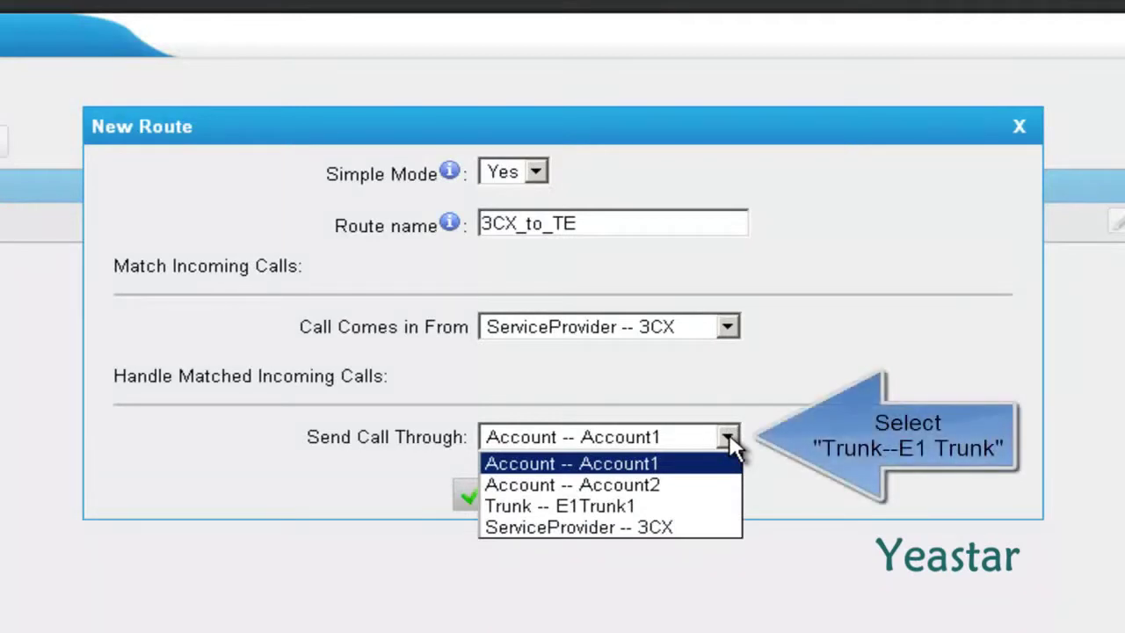
left_click(719, 506)
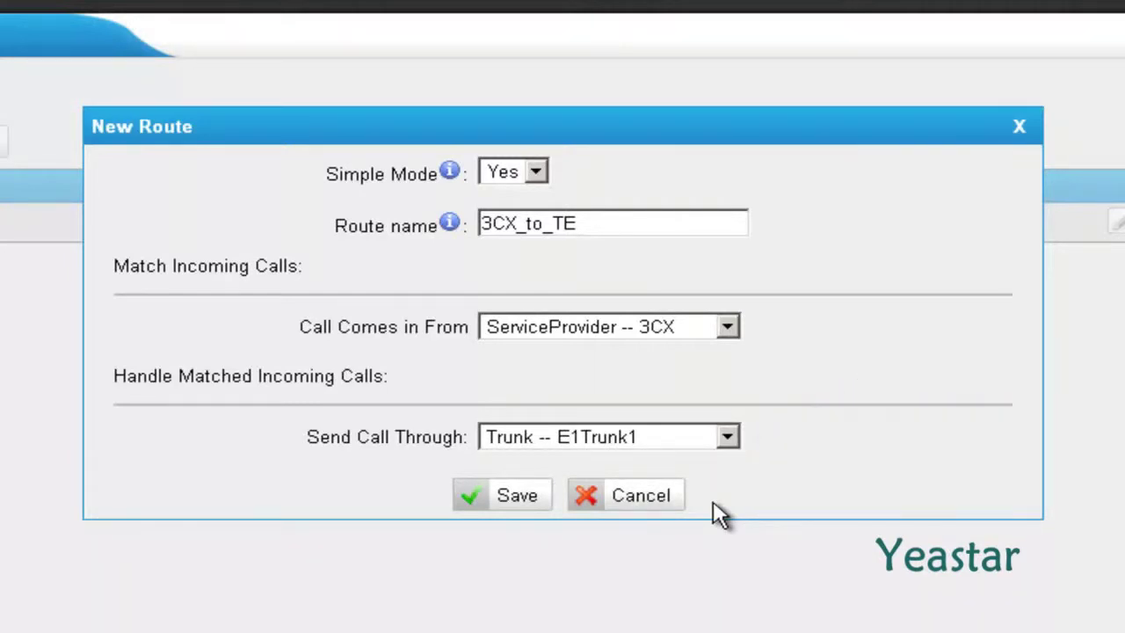
left_click(471, 503)
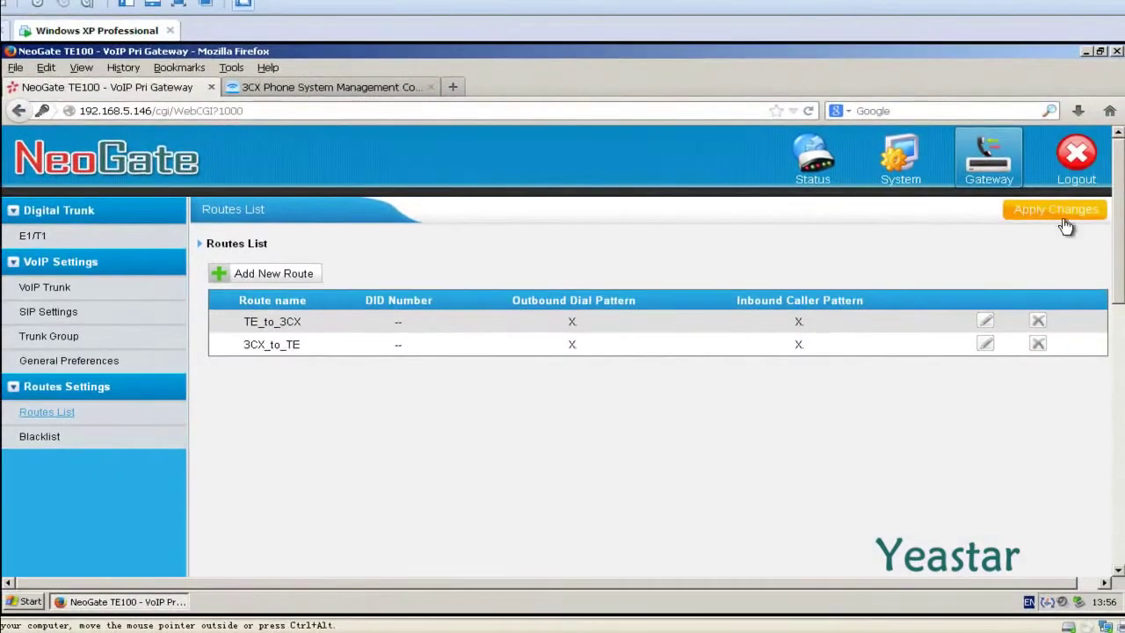
Step: Apply the new route, then open E1Trunk1 under Digital Trunk > E1/T1 for editing
left_click(1064, 226)
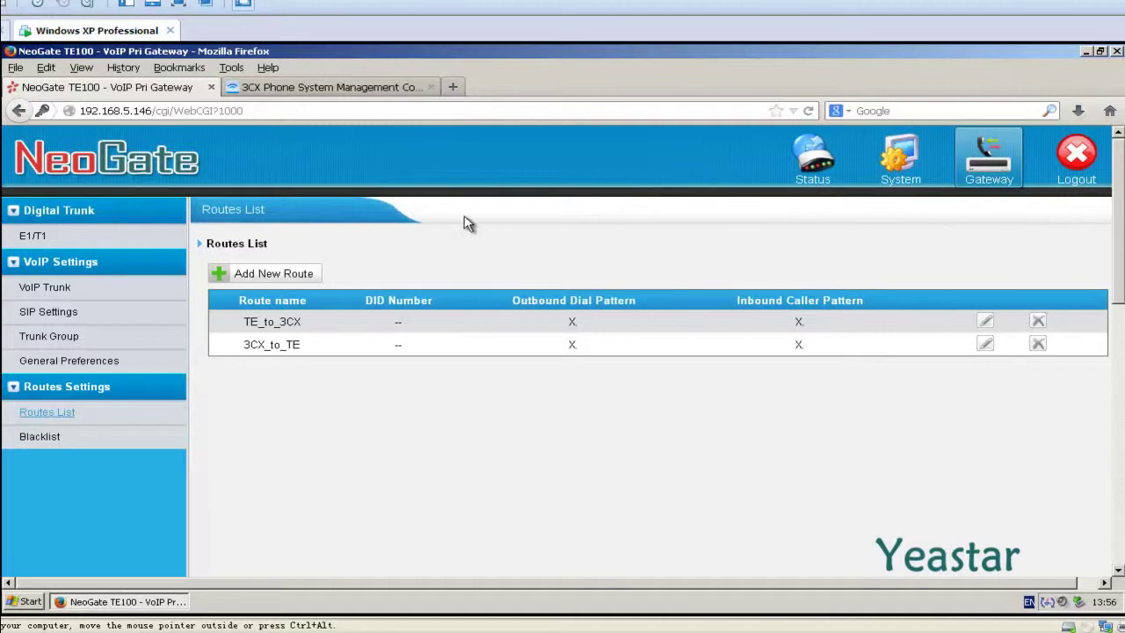
left_click(33, 235)
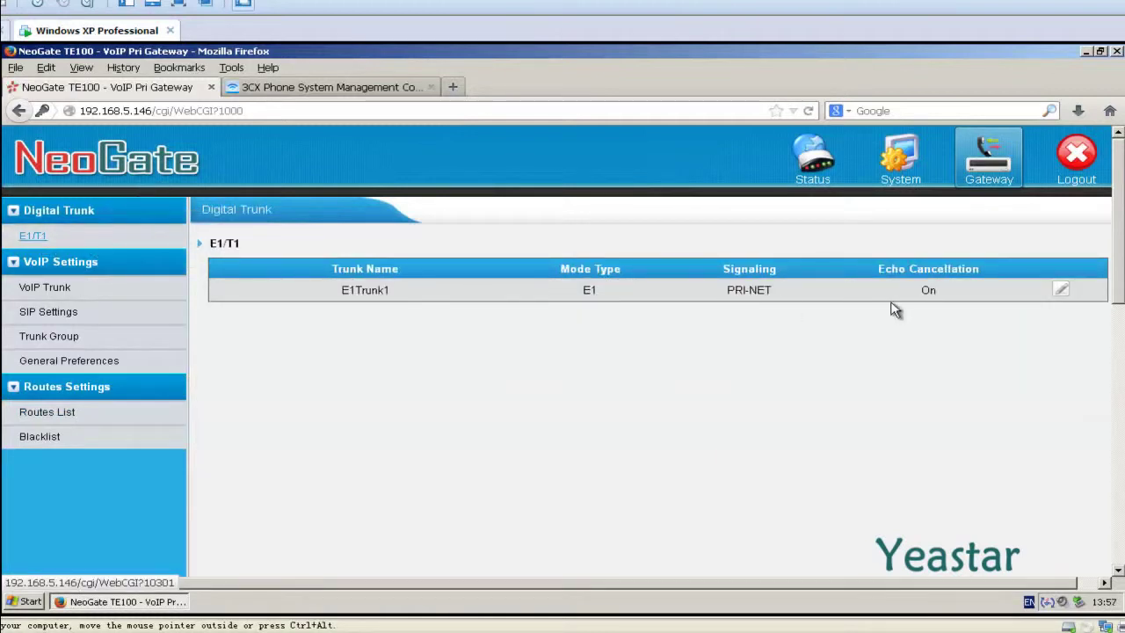
left_click(1066, 292)
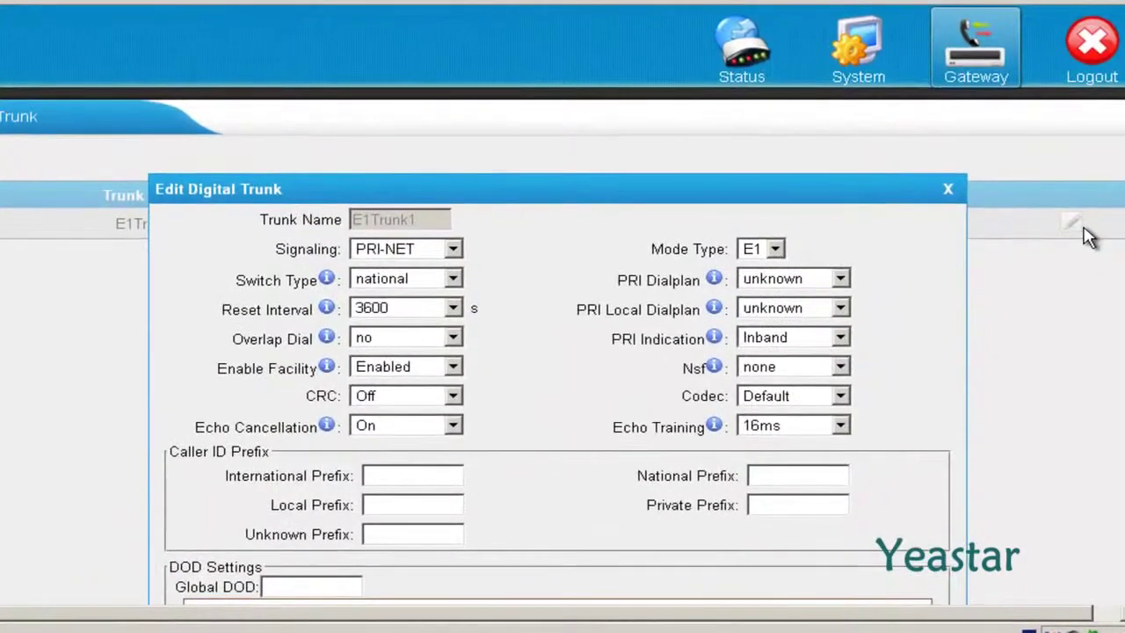
Step: Add a DOD entry mapping 5551000 to associated extension 200
scroll(1077, 280, "down", 3)
scroll(1088, 237, "down", 4)
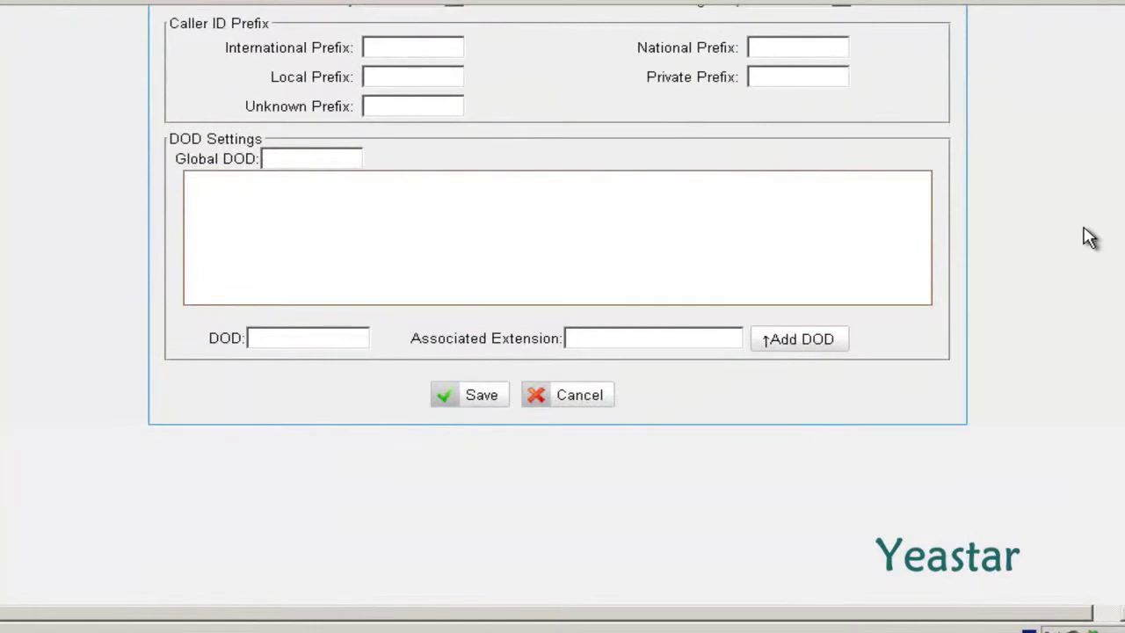
left_click(297, 344)
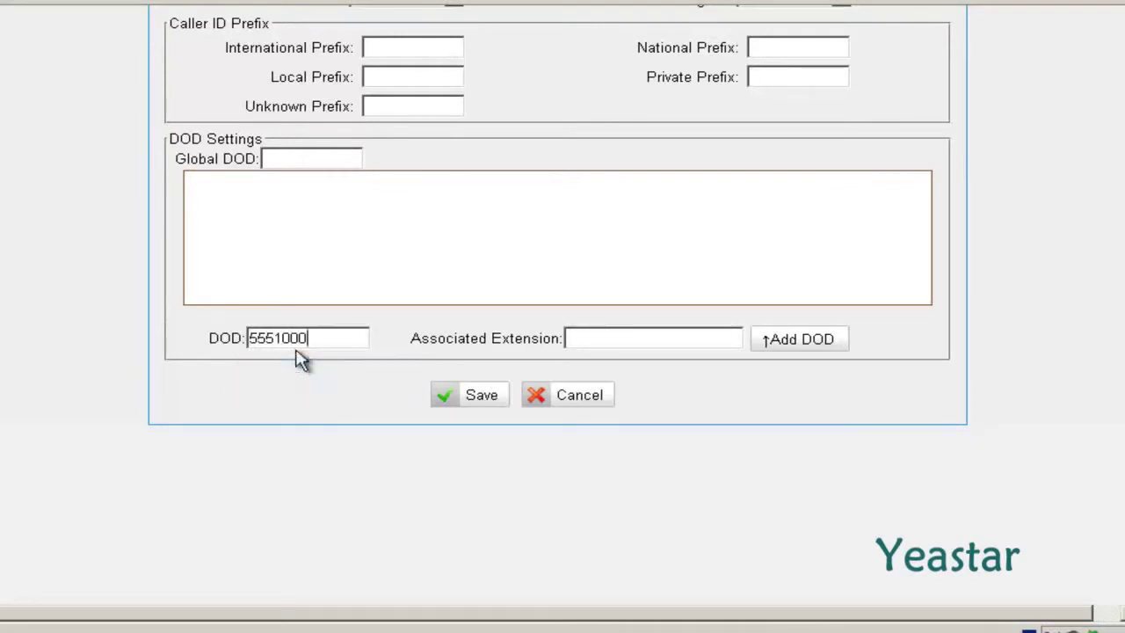
key("Tab")
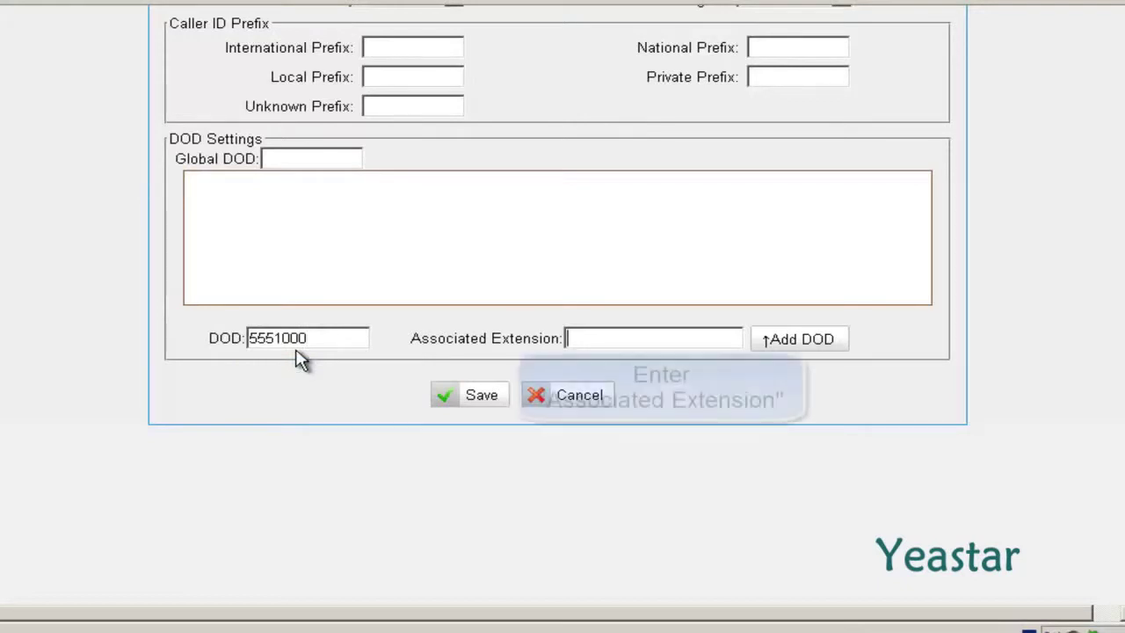
type("200")
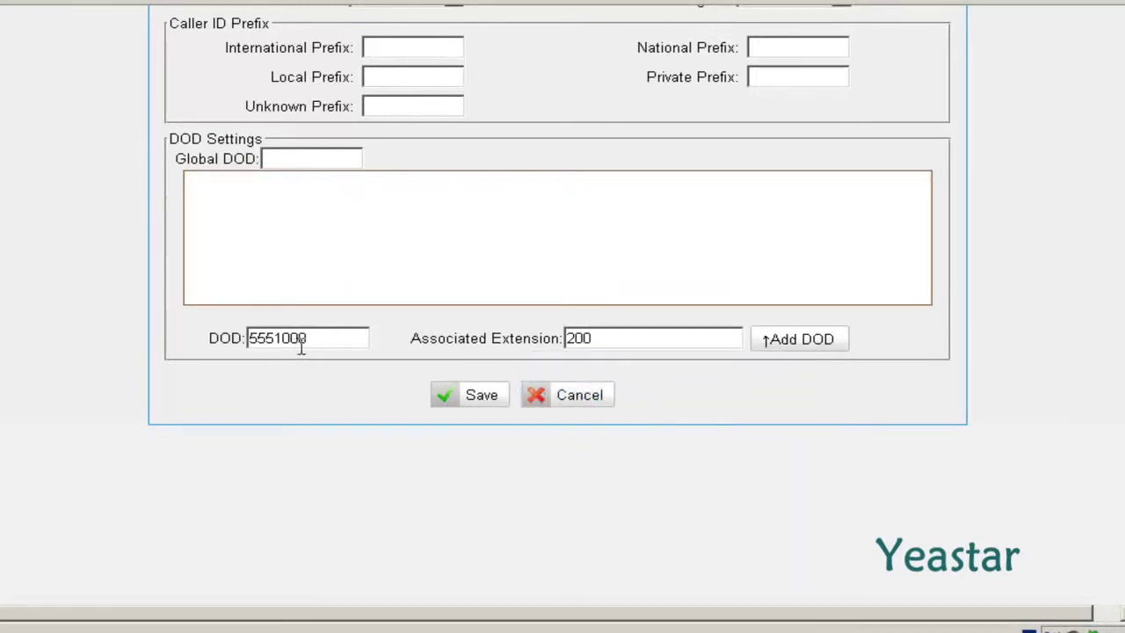
left_click(792, 348)
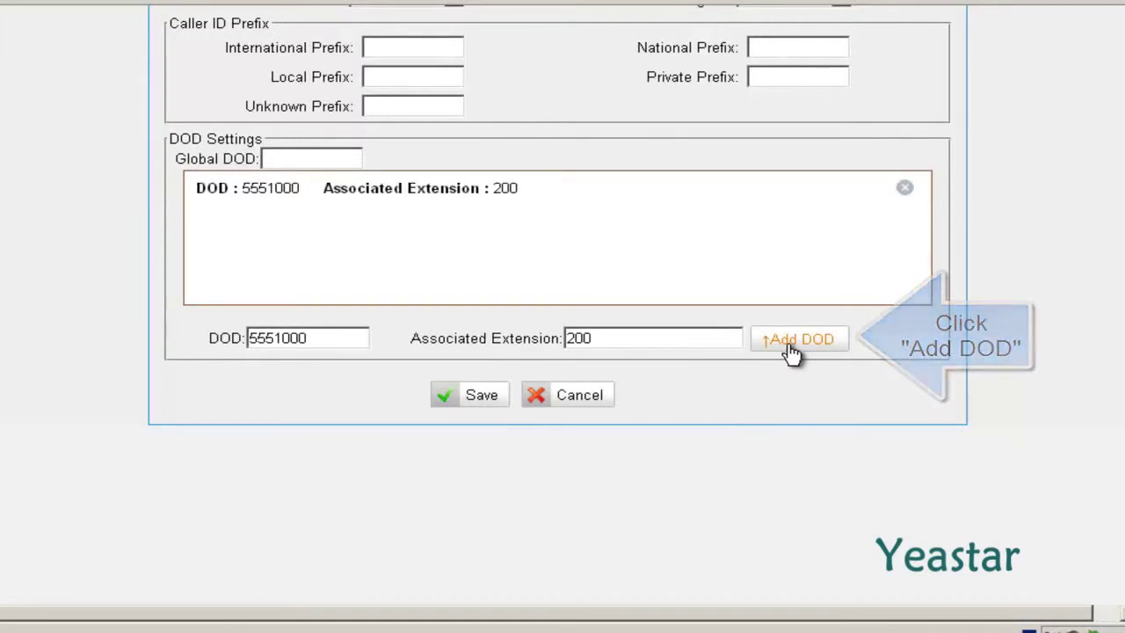
Step: Save E1Trunk1's settings and apply the changes so the TE100 reloads
left_click(460, 404)
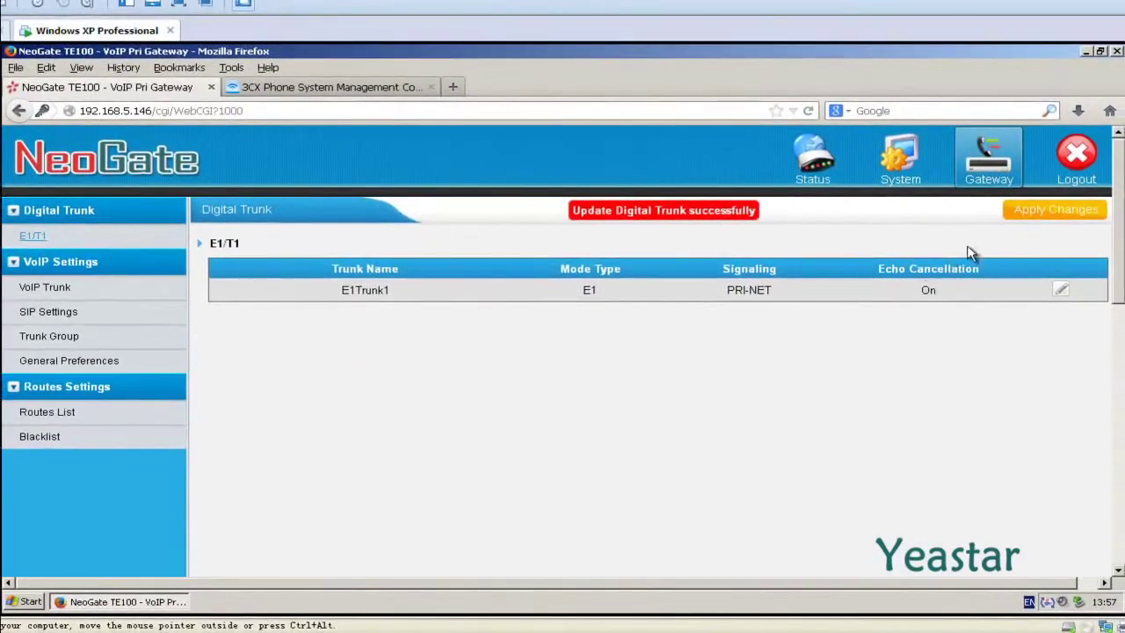
left_click(1046, 216)
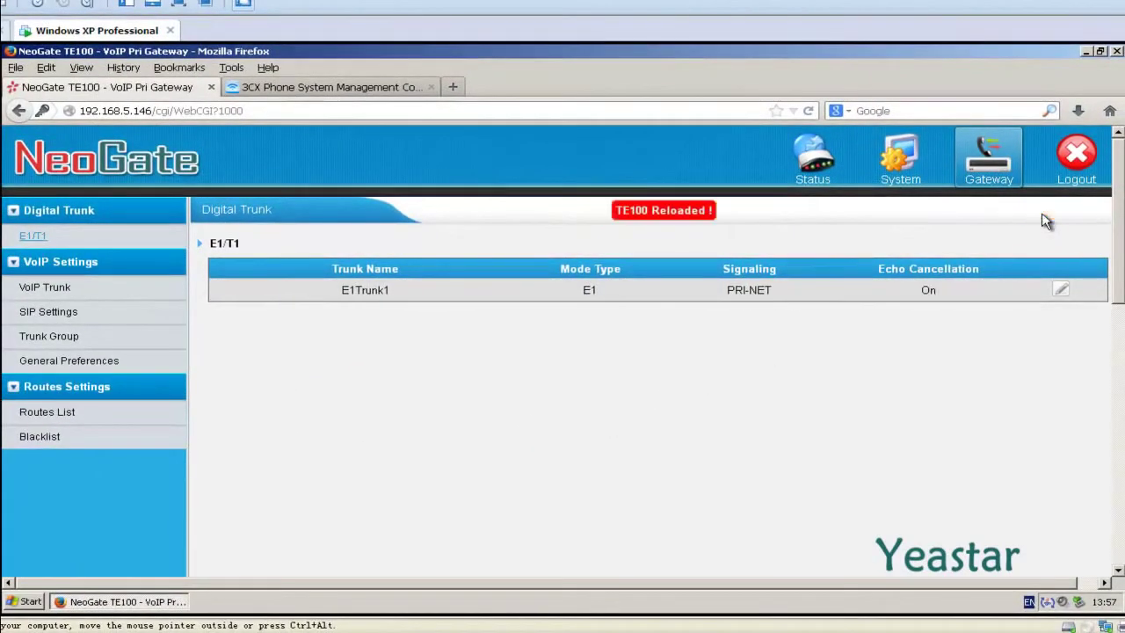